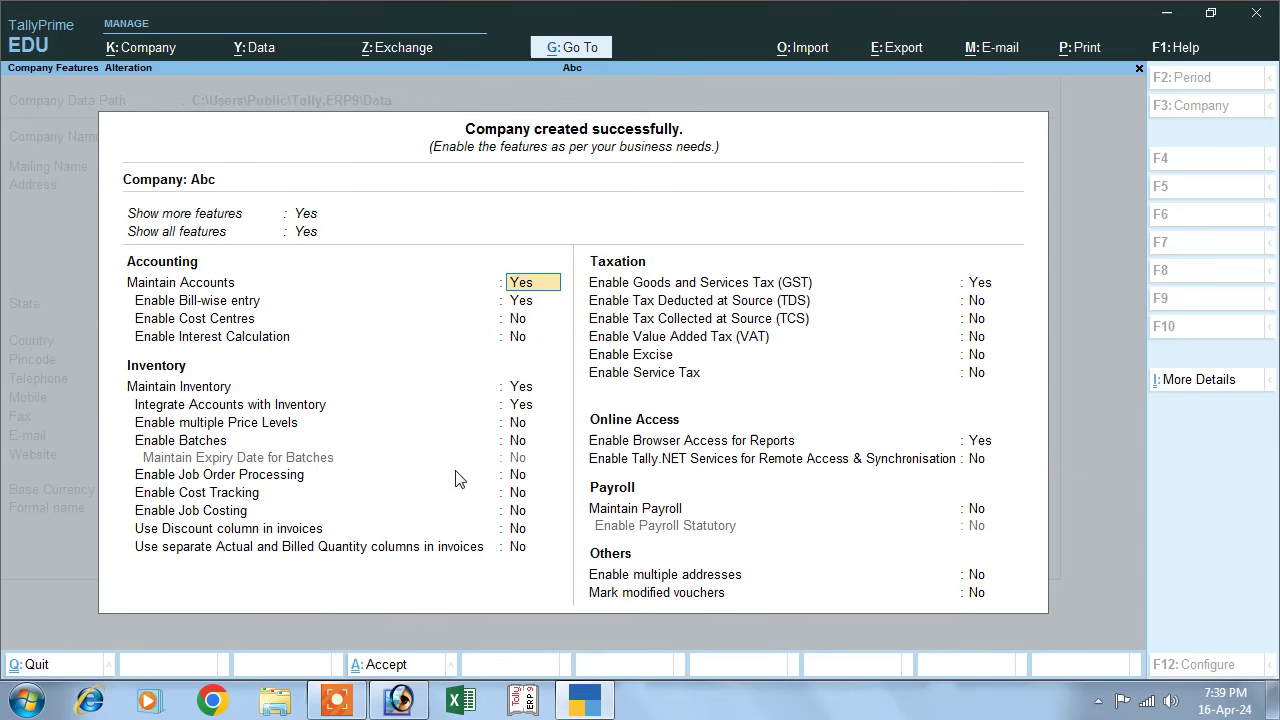
Accept the company features for the newly created company Abc without changing them.
key(ctrl)
key(ctrl+a)
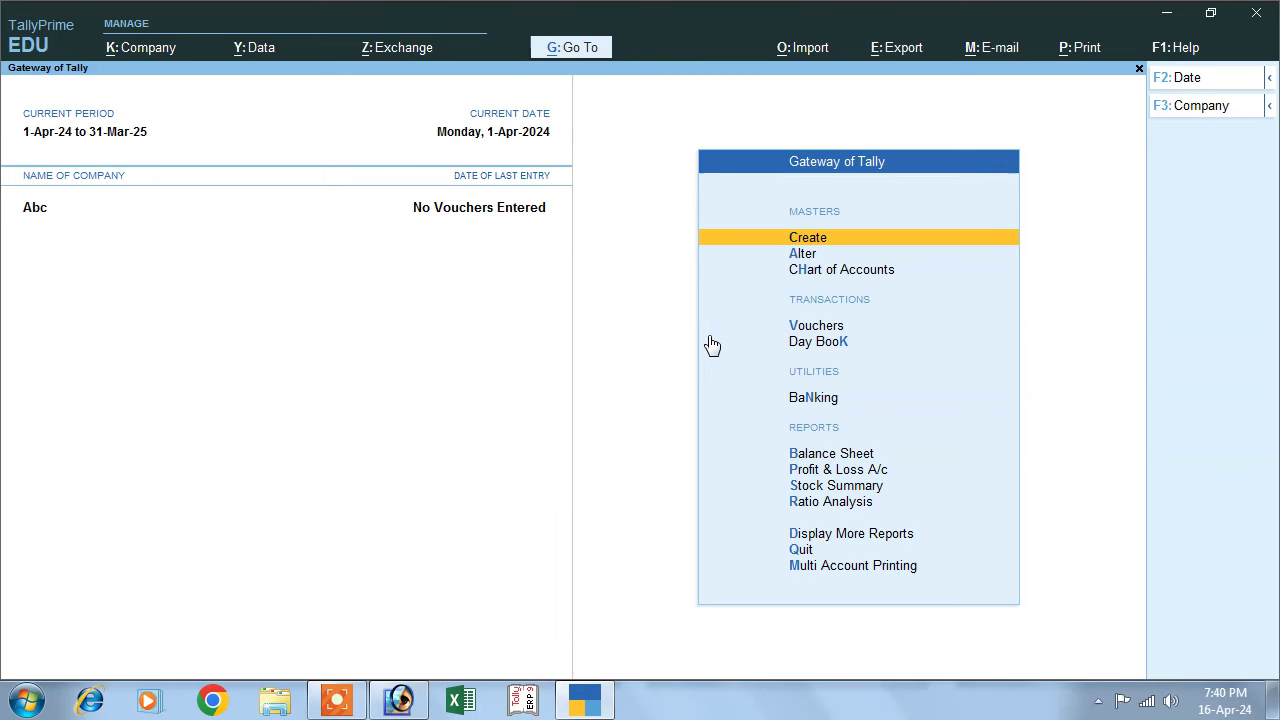
Open a blank sales voucher to check its default voucher number, and leave without entering anything.
click(814, 327)
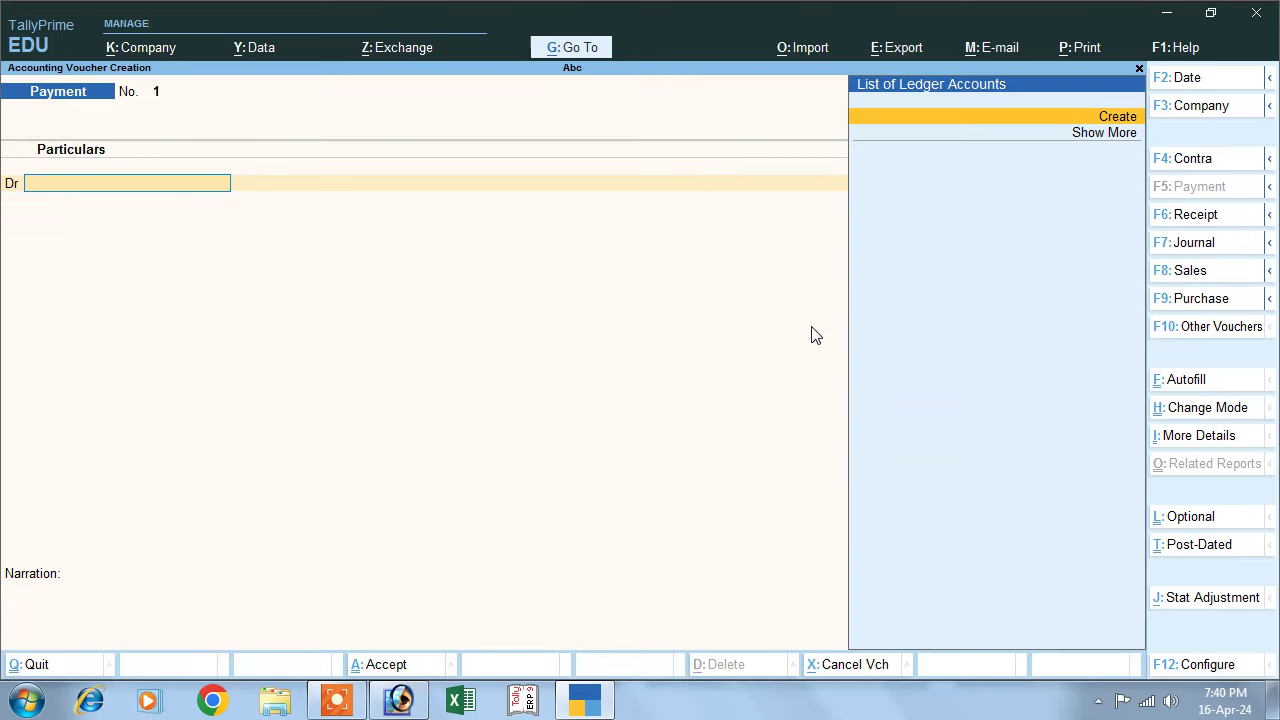
click(1175, 274)
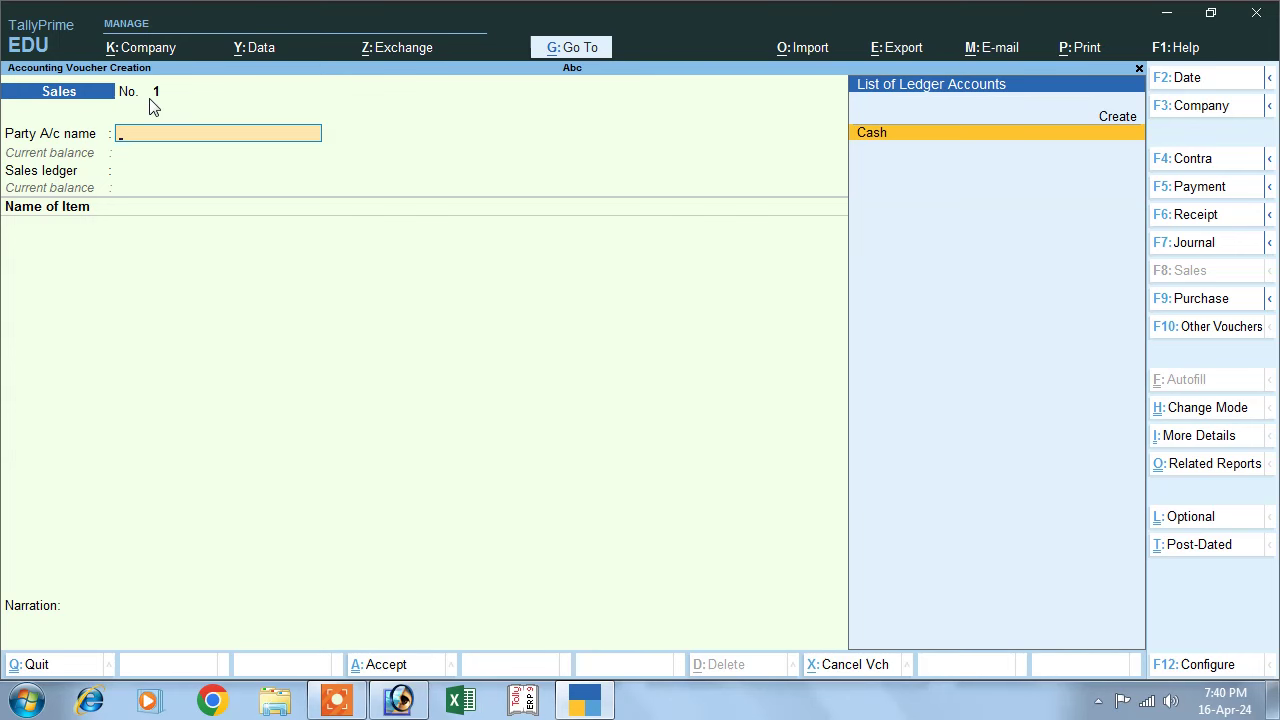
key(Escape)
key(Escape)
key(Escape)
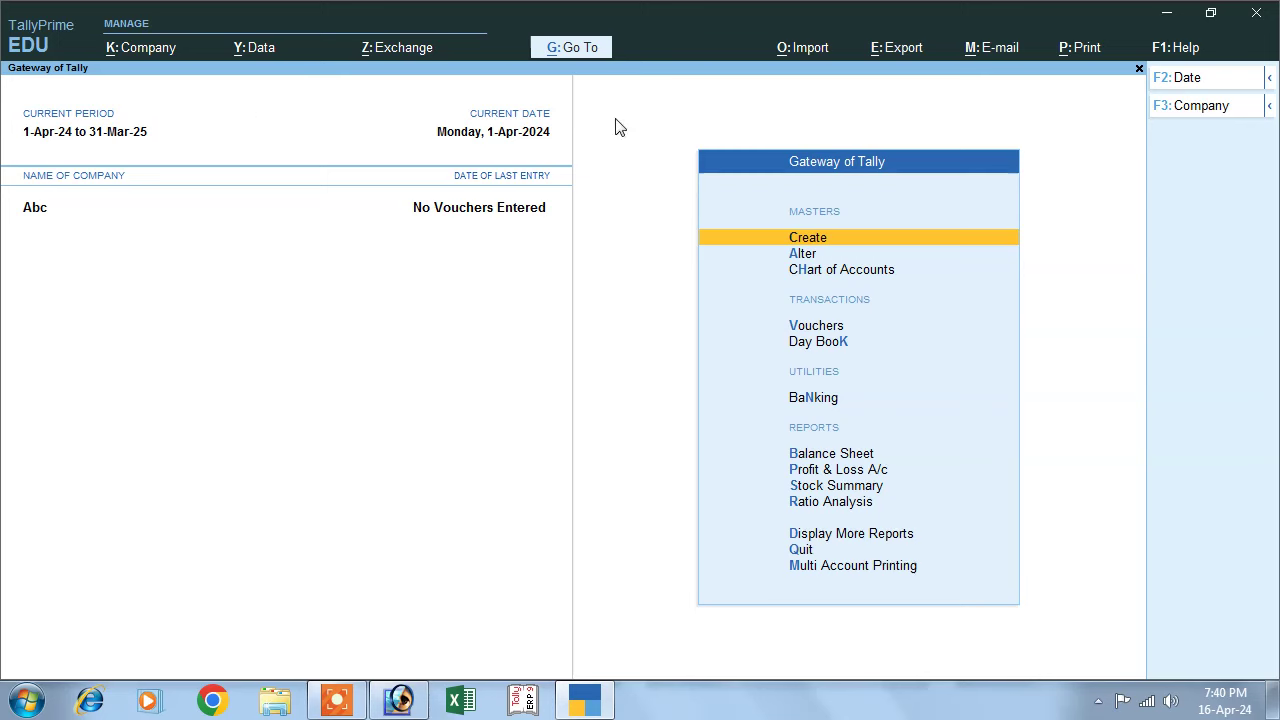
Open the Sales voucher type for alteration and enable advanced configuration for its automatic voucher numbering.
click(803, 253)
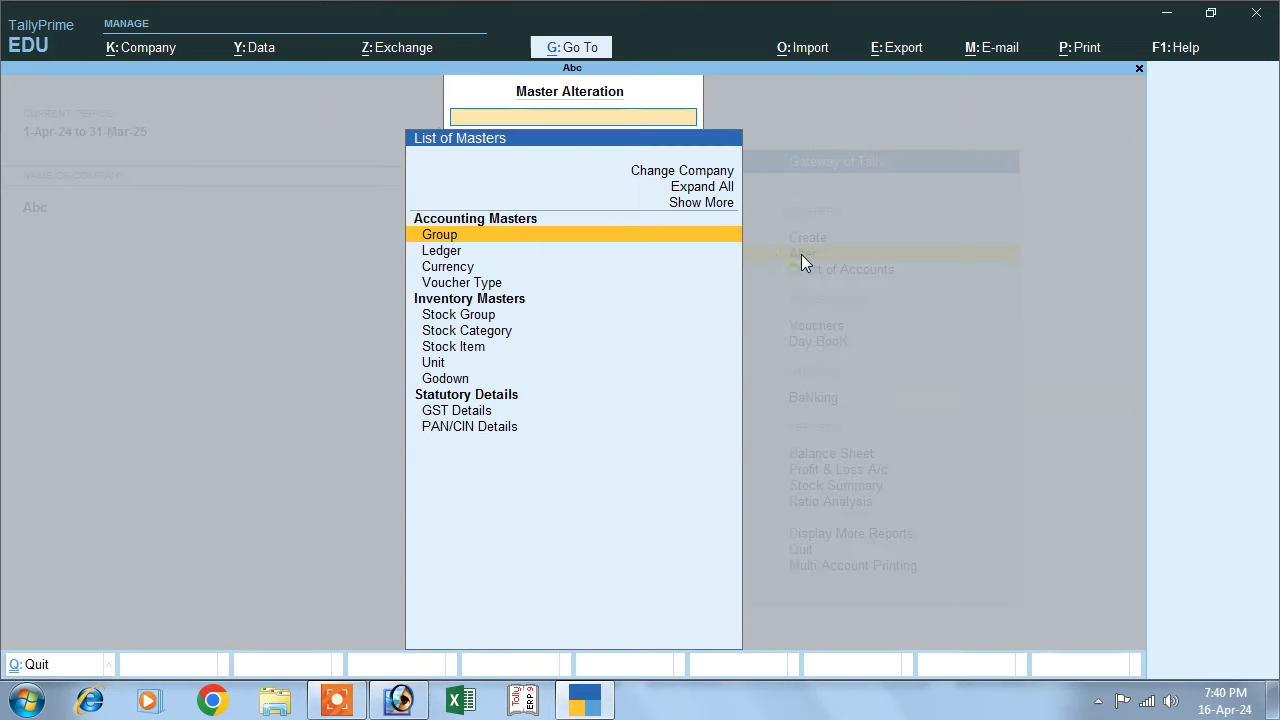
click(447, 284)
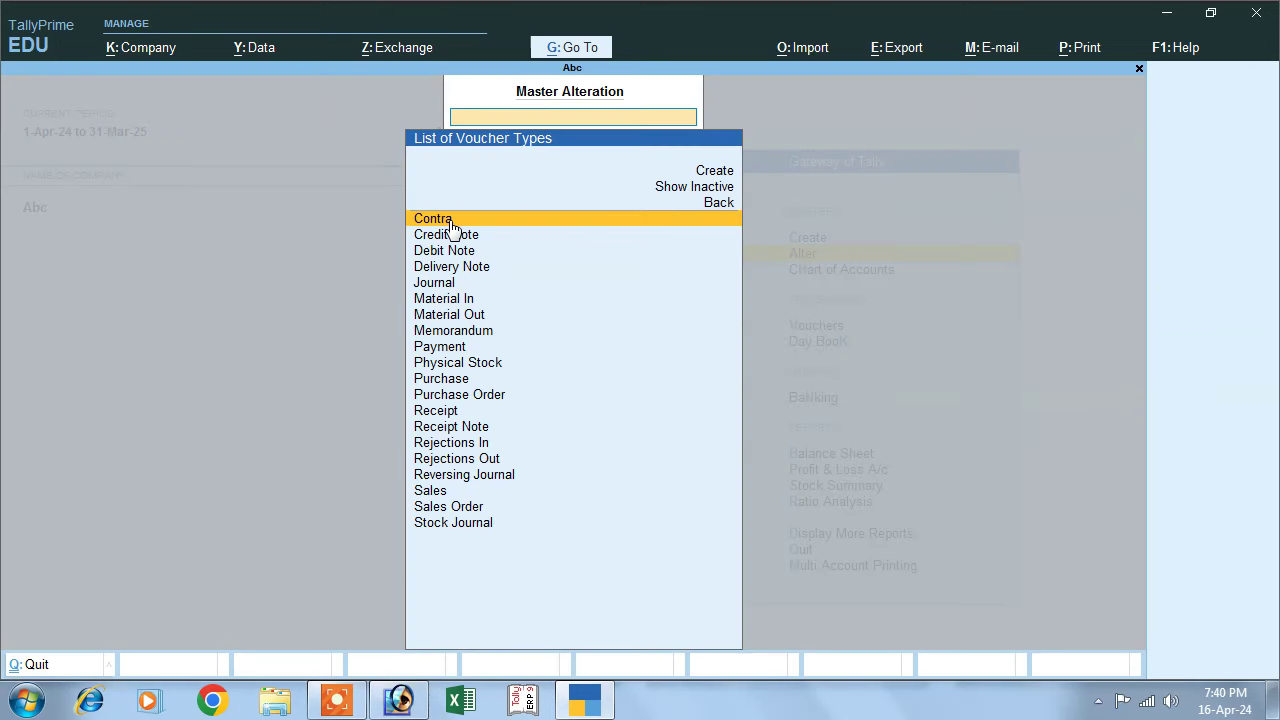
click(431, 494)
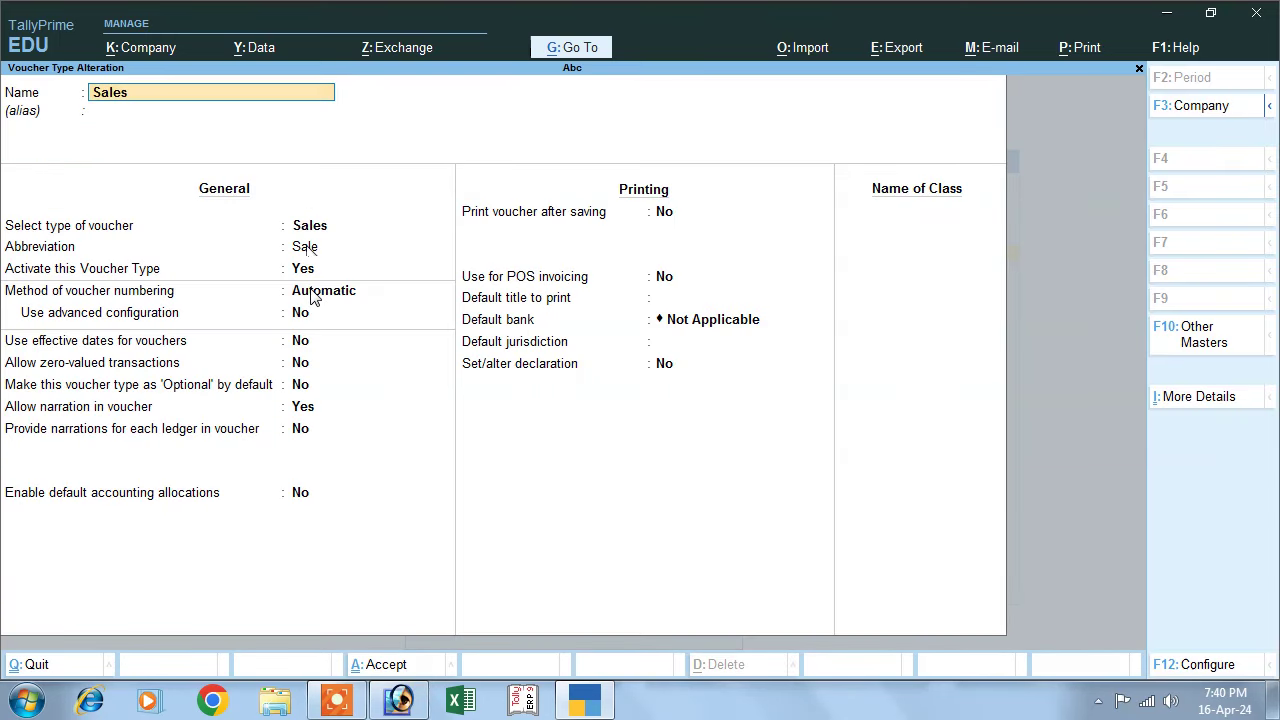
click(313, 296)
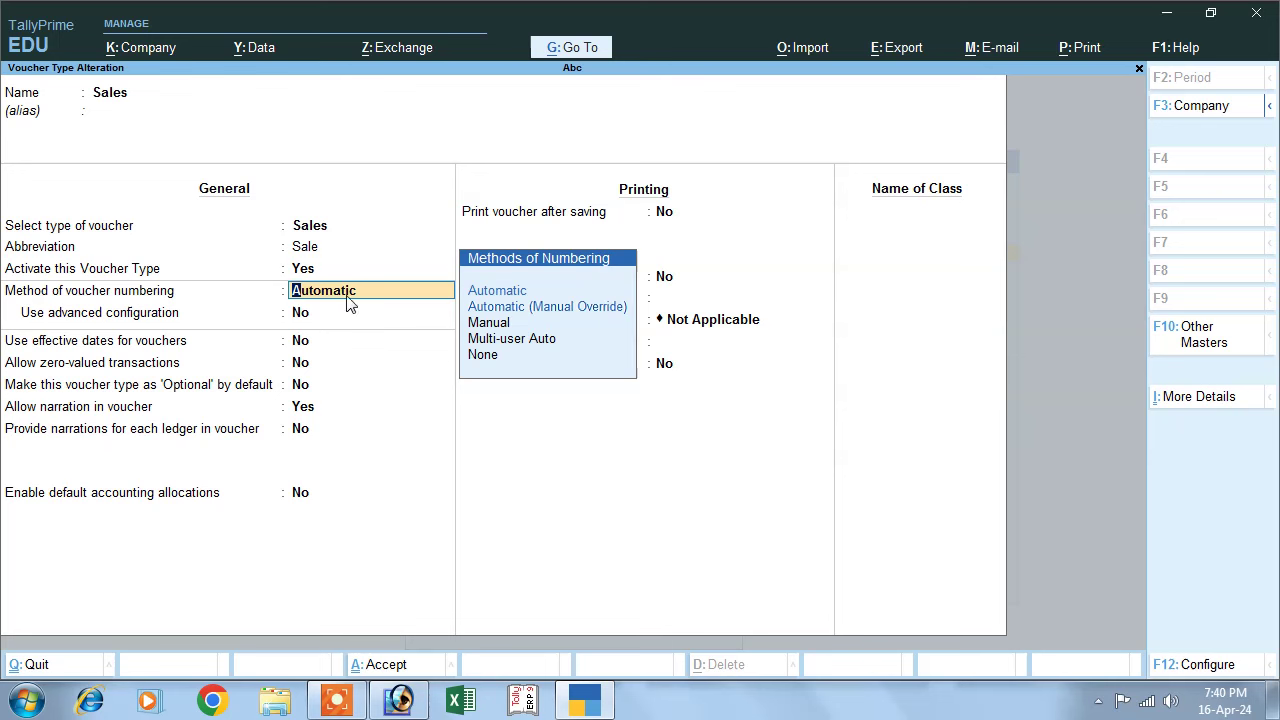
click(303, 313)
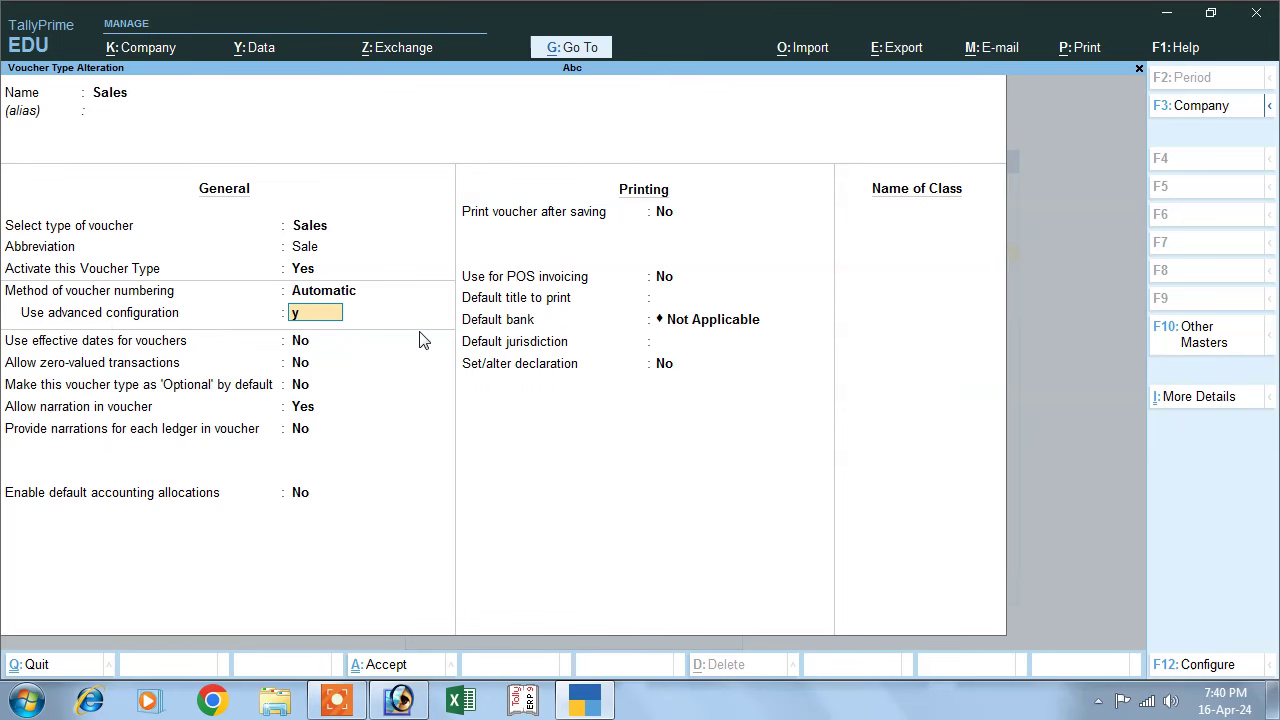
key(Return)
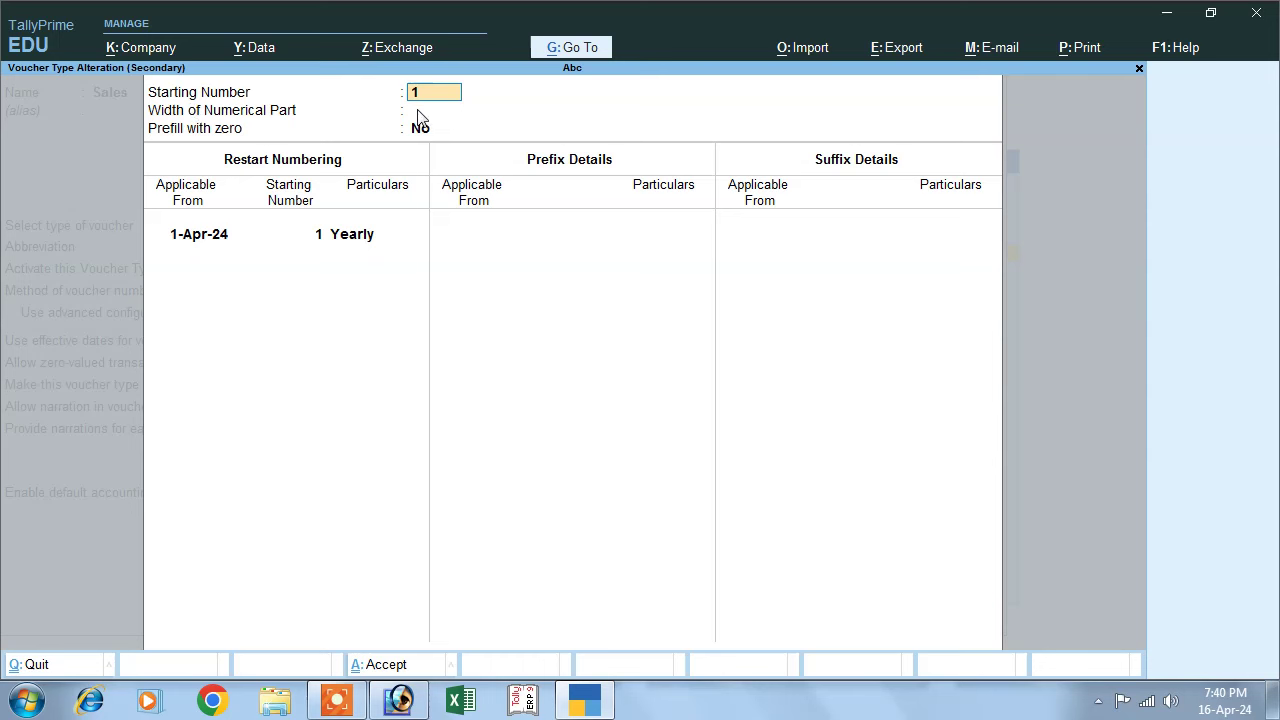
Keep starting number 1, set the numerical width to 1 without zero prefill, and restart numbering yearly from 1-Apr-24.
key(Return)
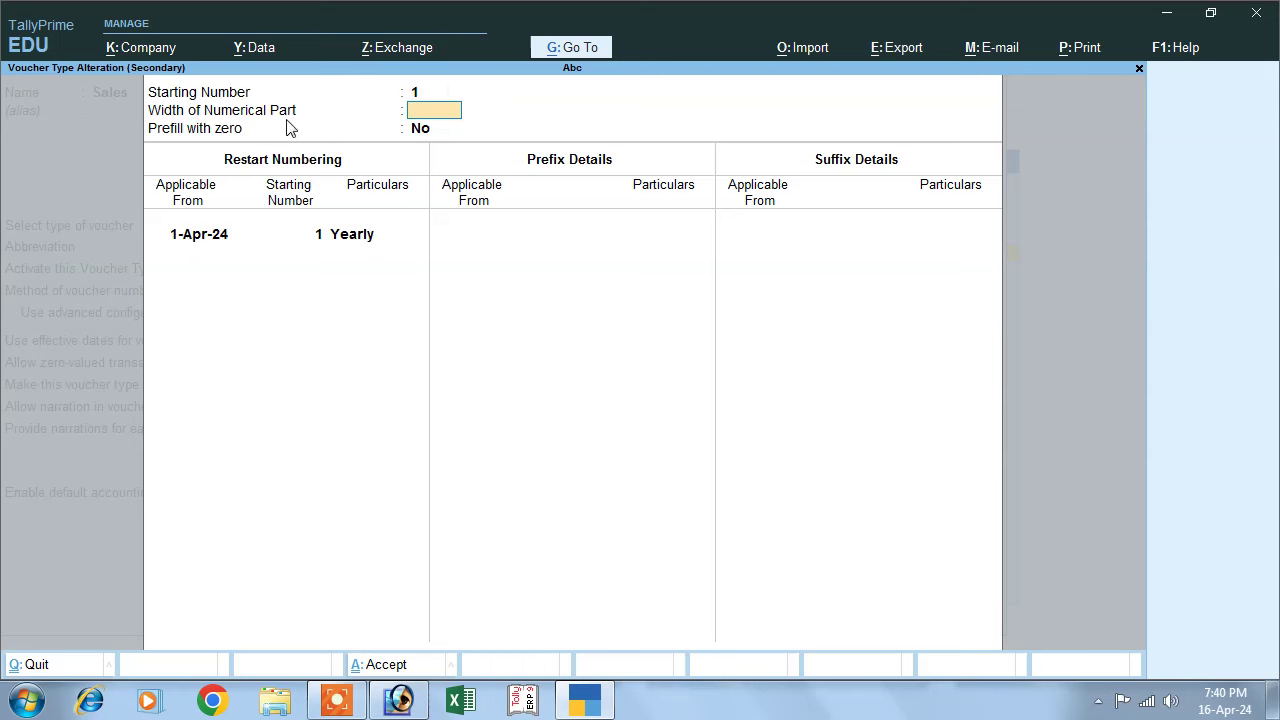
key(Return)
key(Return)
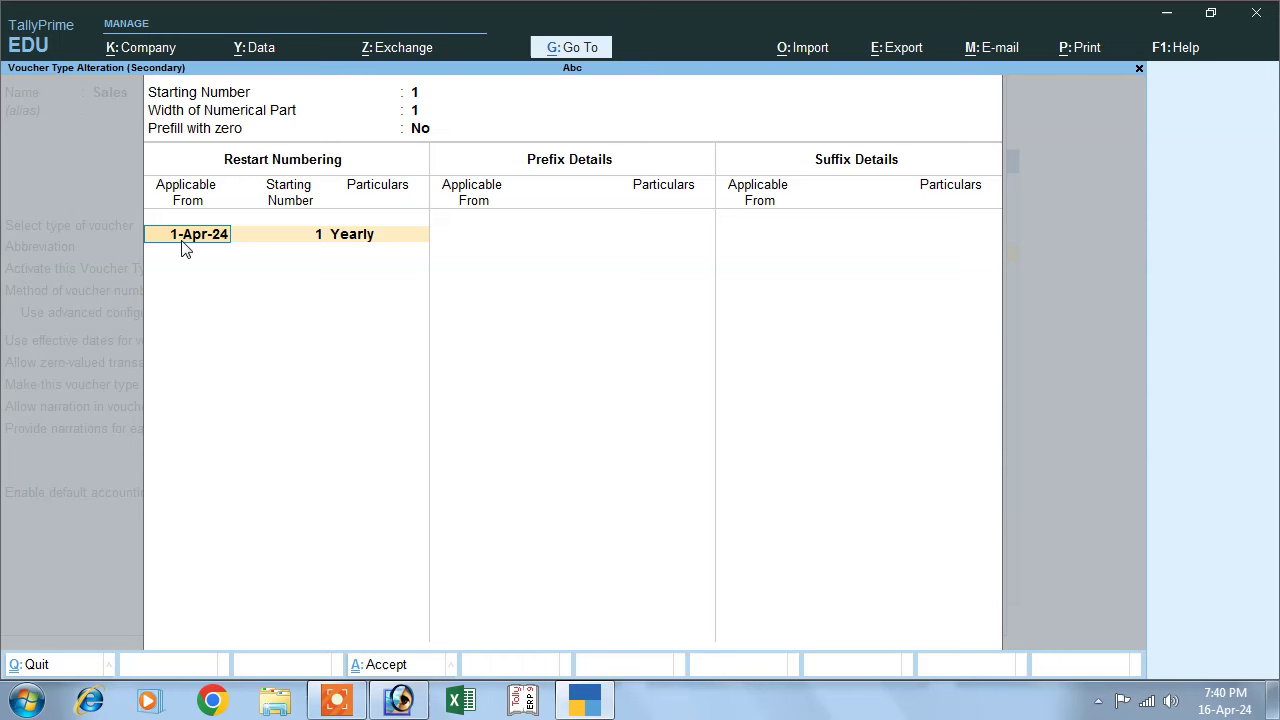
key(Return)
key(Return)
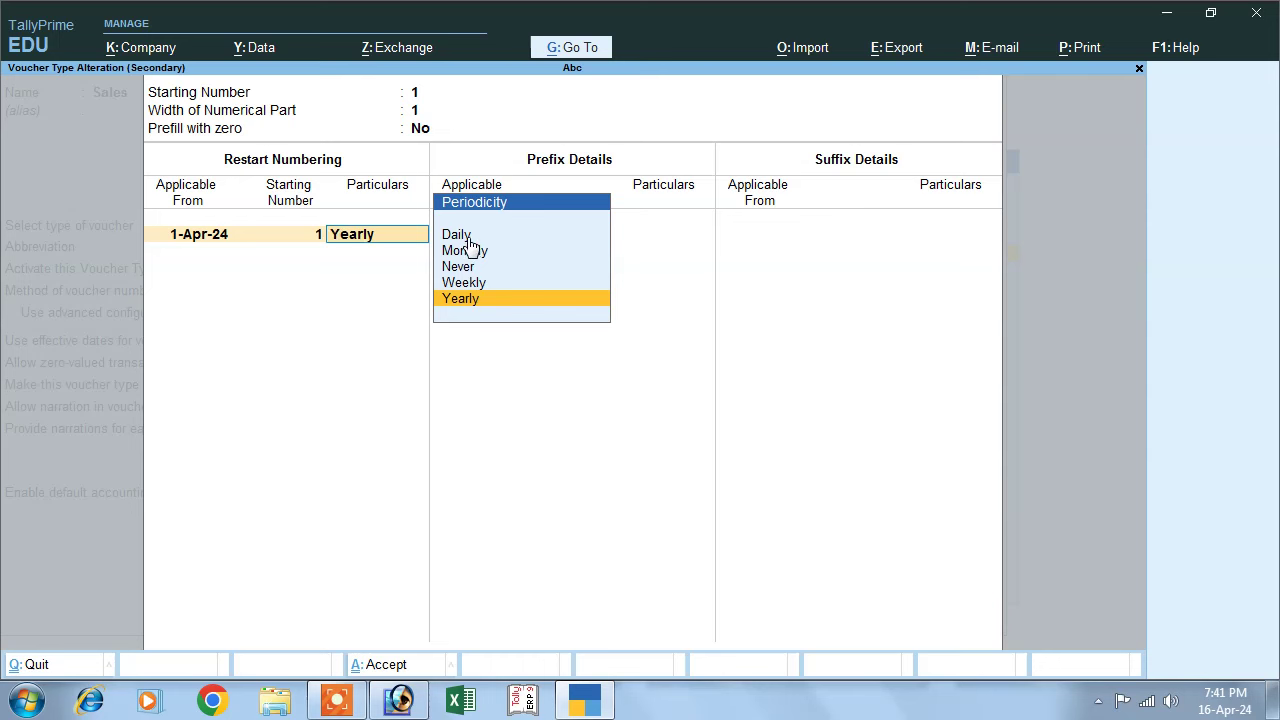
click(460, 300)
click(468, 234)
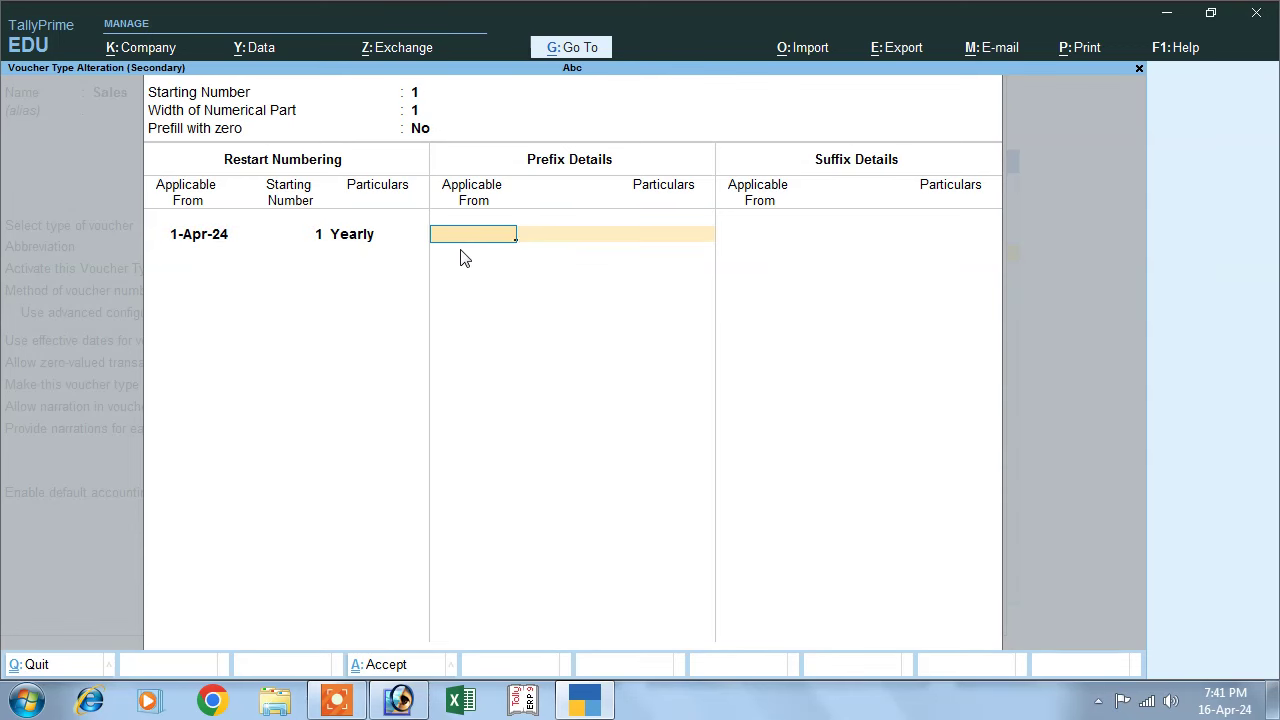
Add the voucher number prefix "IICT / 00", applicable from 1-Apr-24.
text(1)
key(Return)
key(Return)
key(Return)
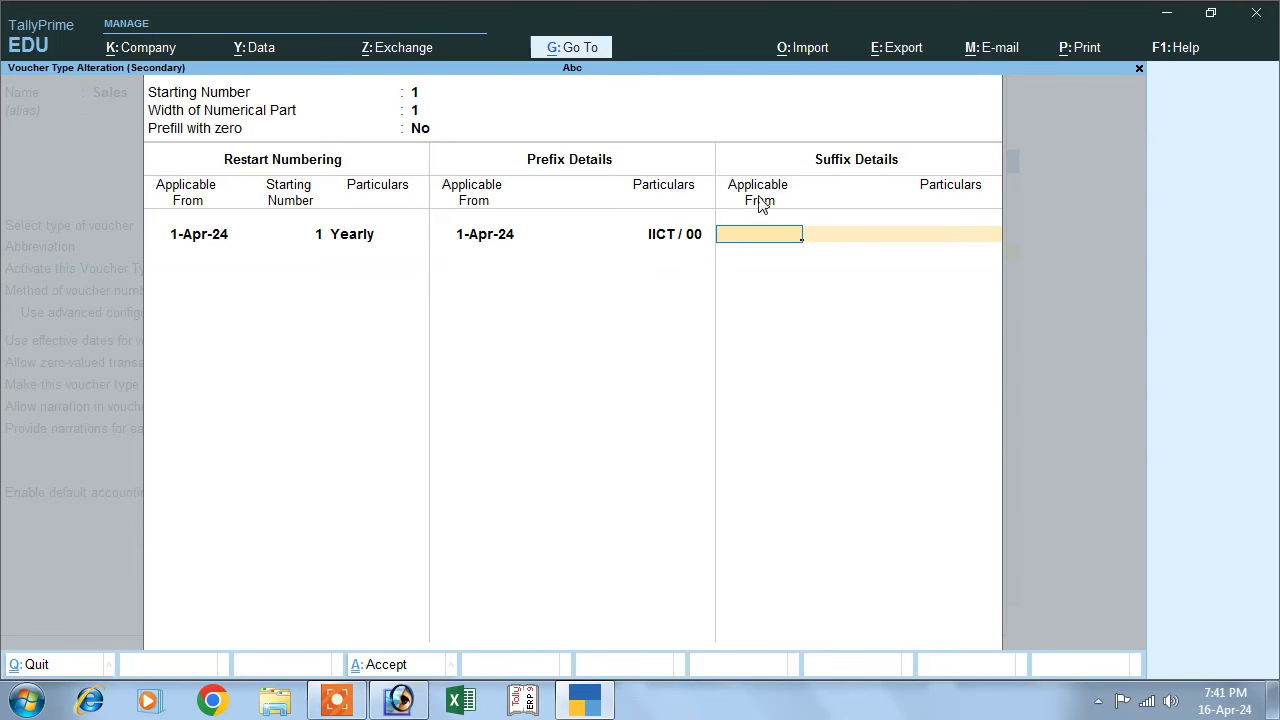
Add the voucher number suffix "/24-25" applicable from 1-Apr-24, and accept the advanced numbering configuration.
key(Return)
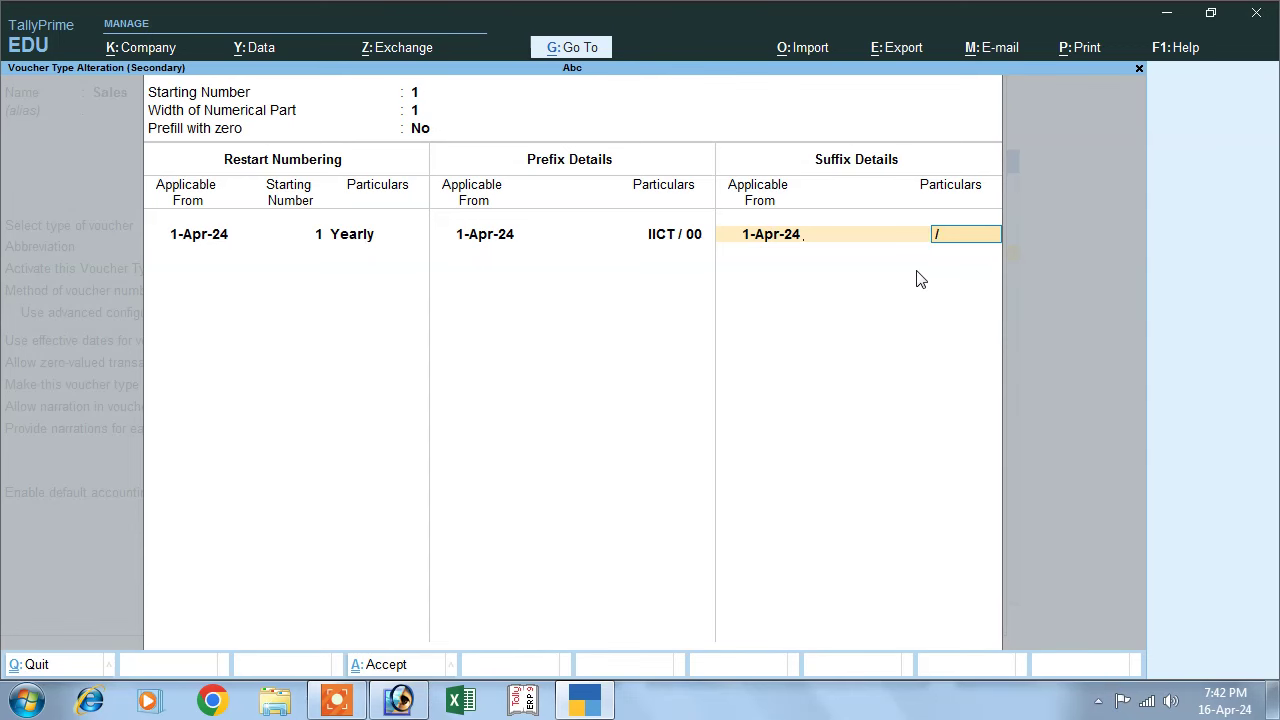
text(/24)
key(Return)
key(Return)
key(Return)
key(Return)
key(Return)
key(Return)
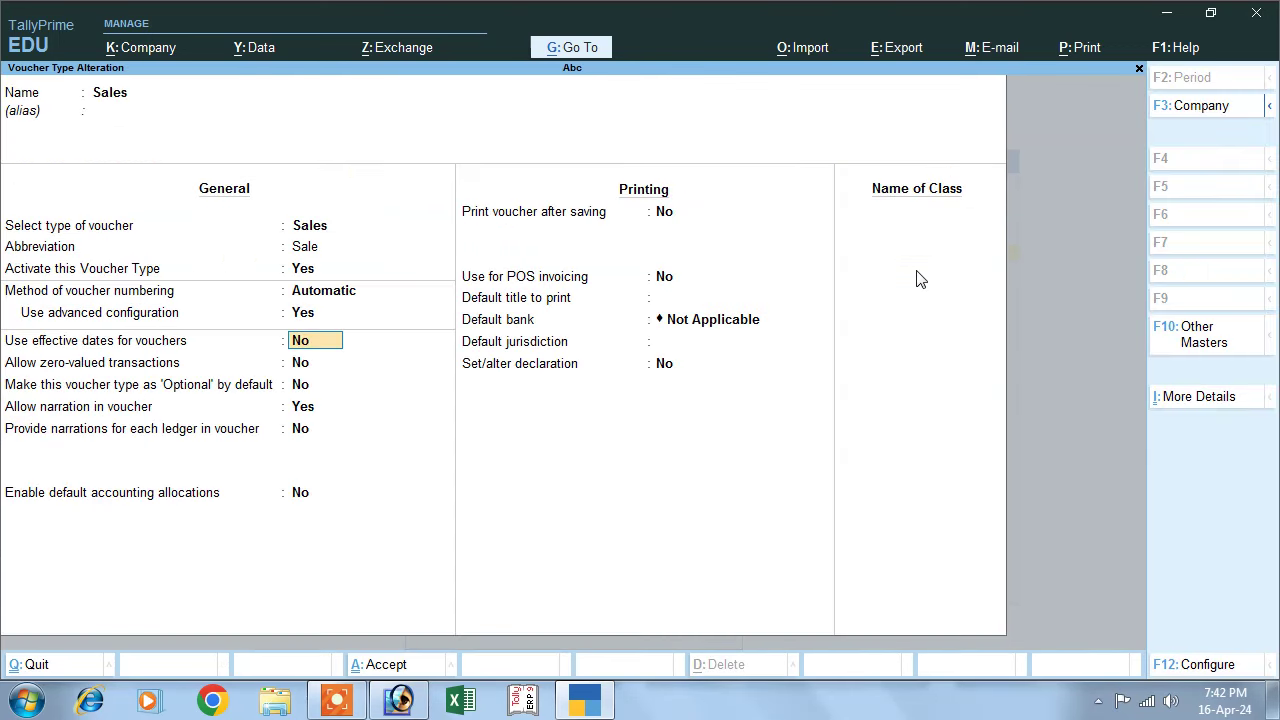
Keep the remaining Sales voucher type settings, save it, and return to the Gateway of Tally.
key(Return)
key(Return)
key(Return)
key(Return)
key(Return)
key(Return)
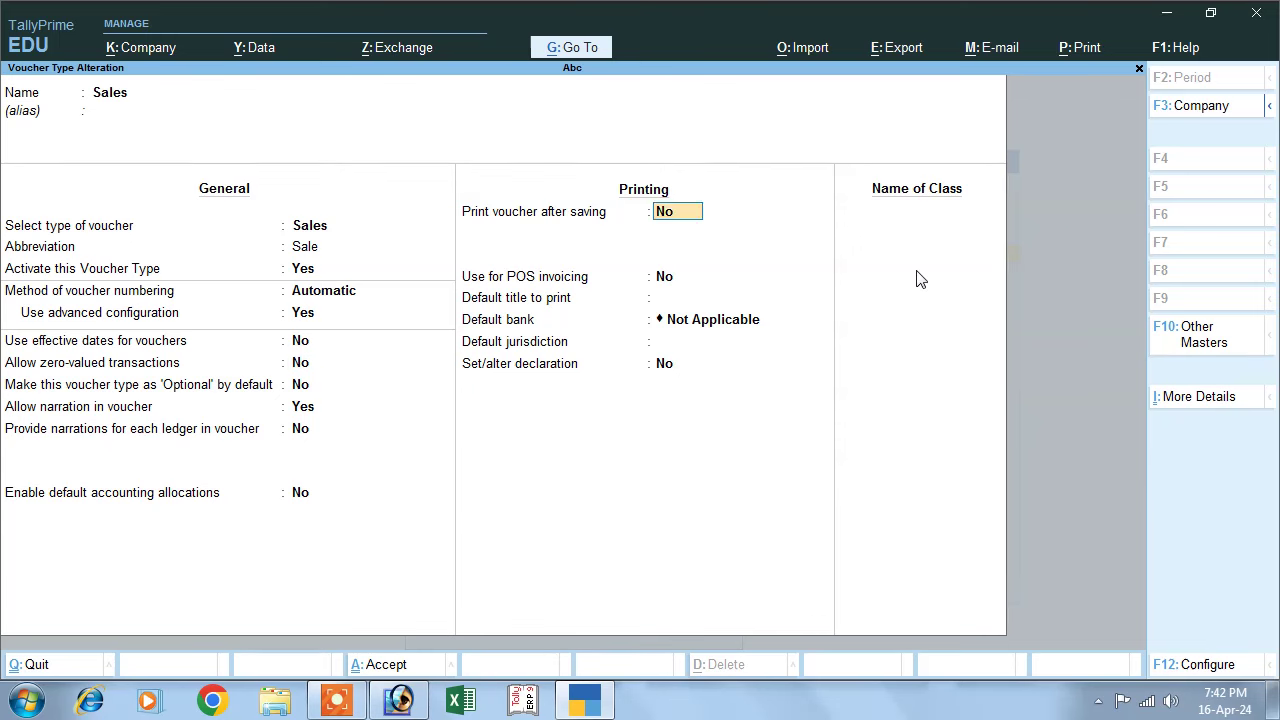
key(Return)
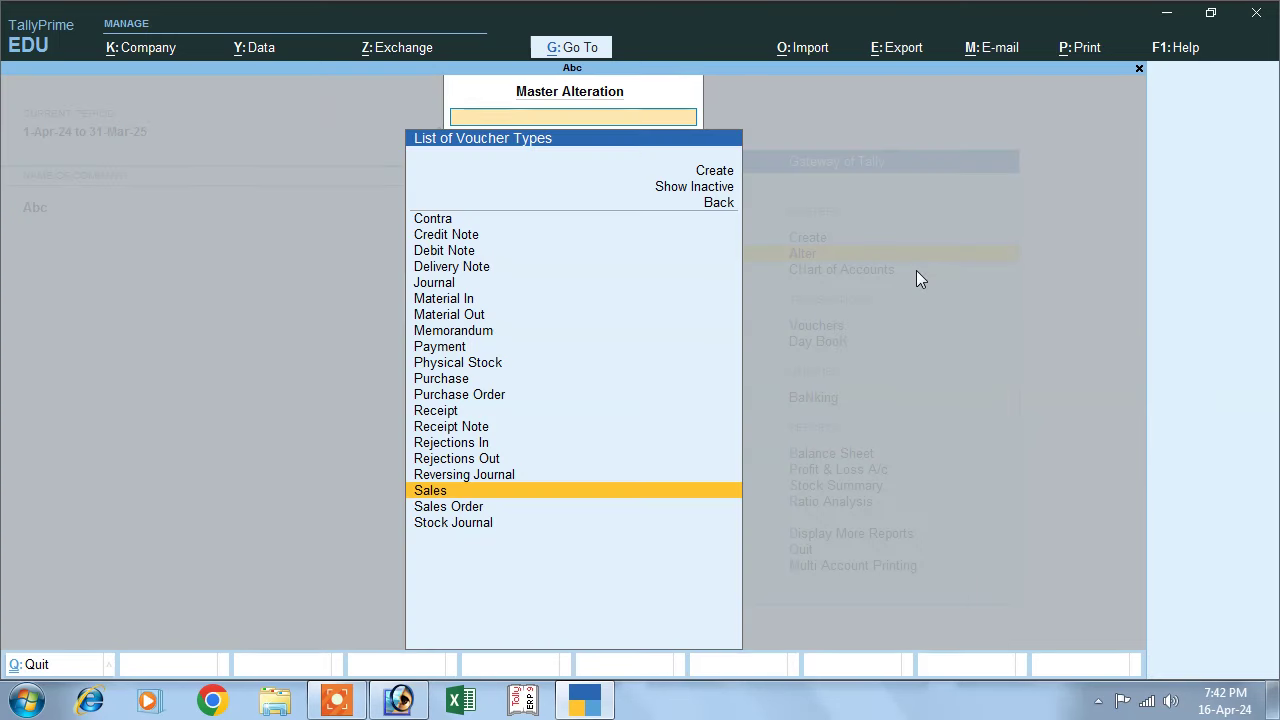
key(Escape)
key(Escape)
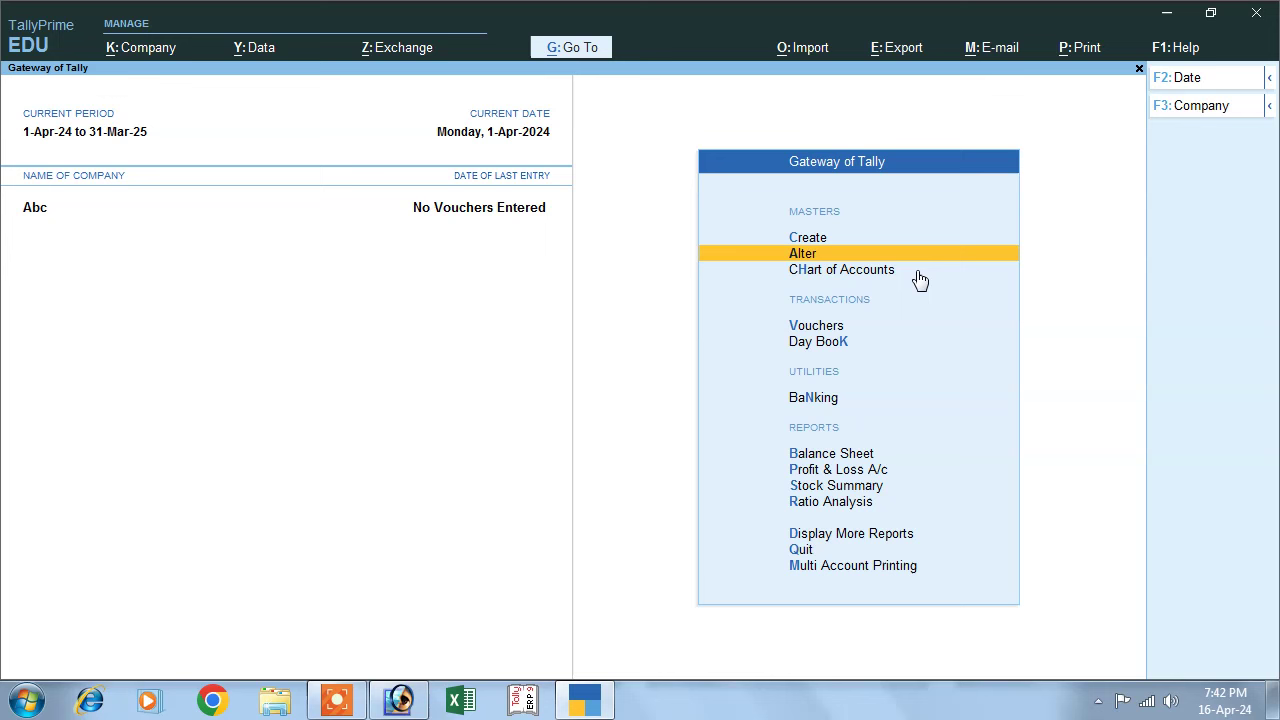
Open a new sales voucher with Cash as the party account, leaving the dispatch and party details at their defaults.
key(Down)
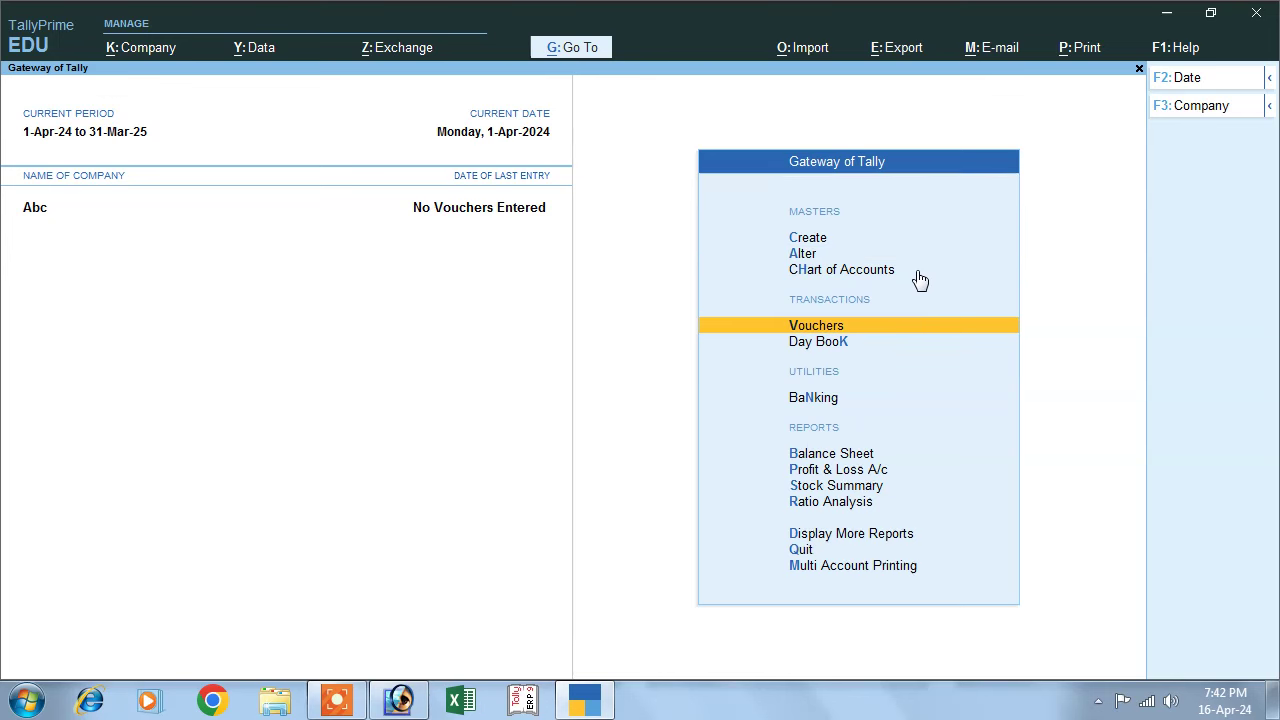
key(Return)
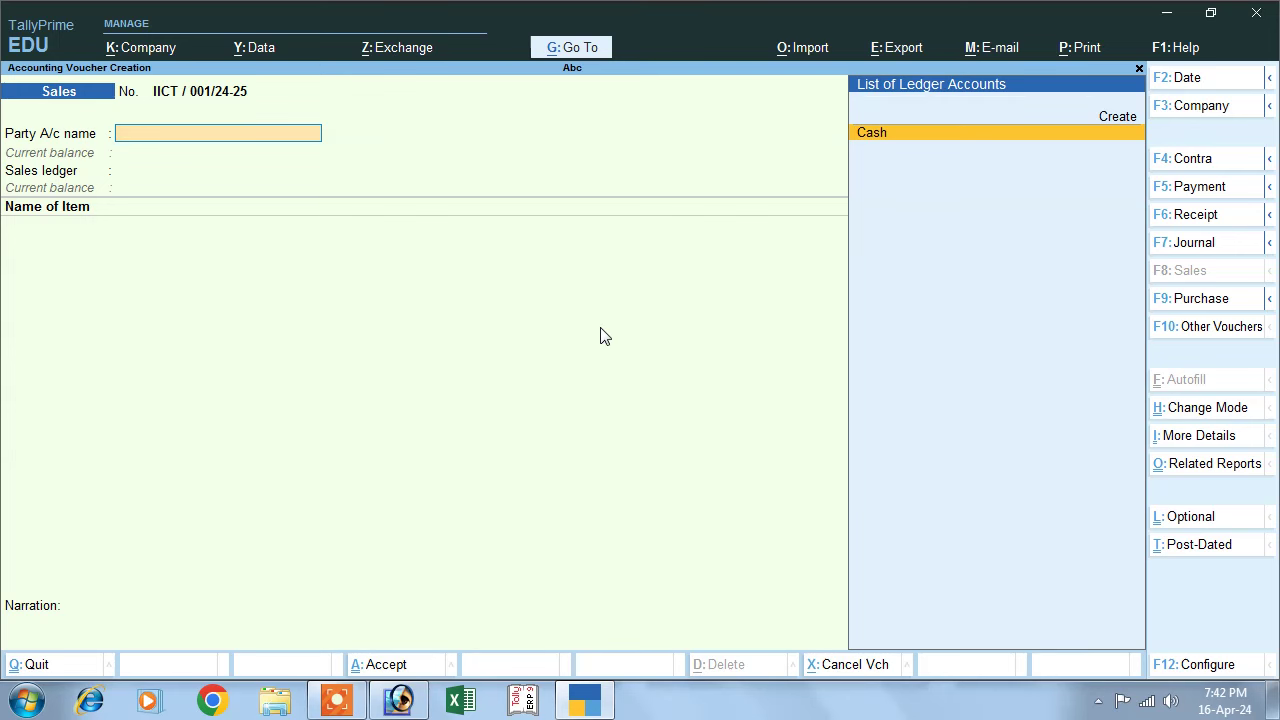
key(Return)
key(Return)
key(Return)
key(Return)
key(Return)
key(Return)
key(Return)
key(Return)
key(Return)
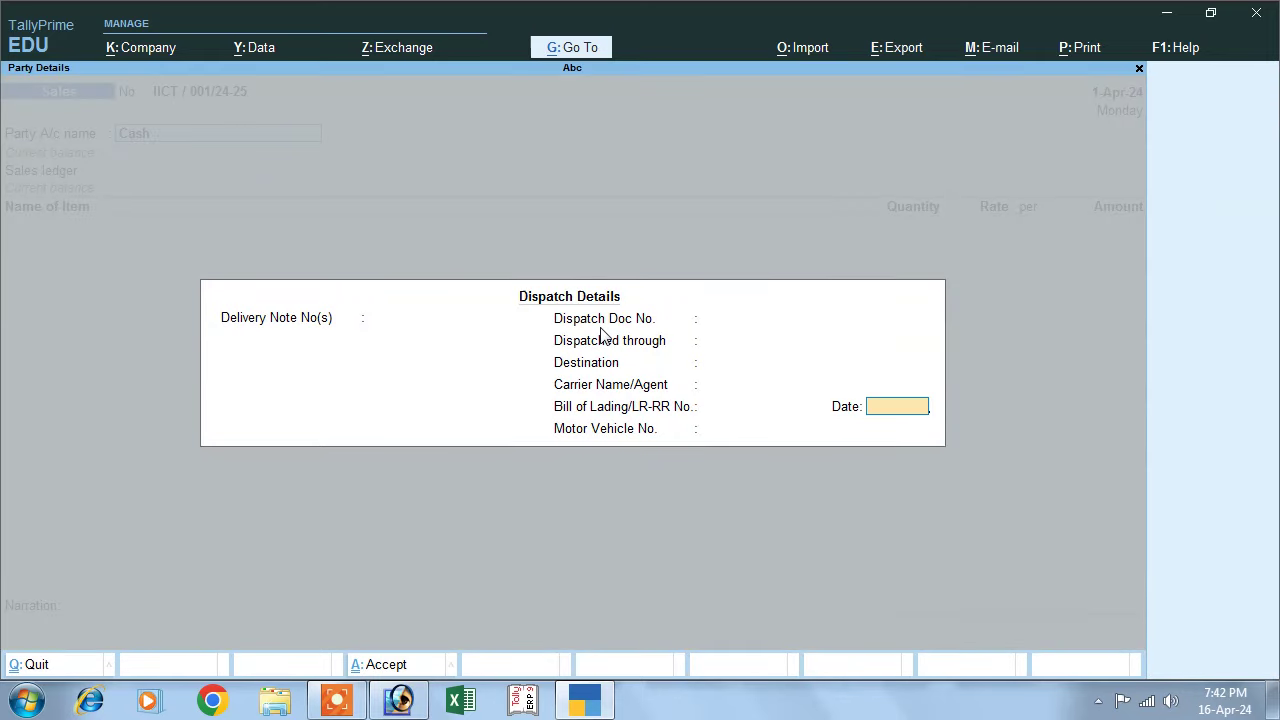
key(Return)
key(Return)
key(Return)
key(Return)
key(Return)
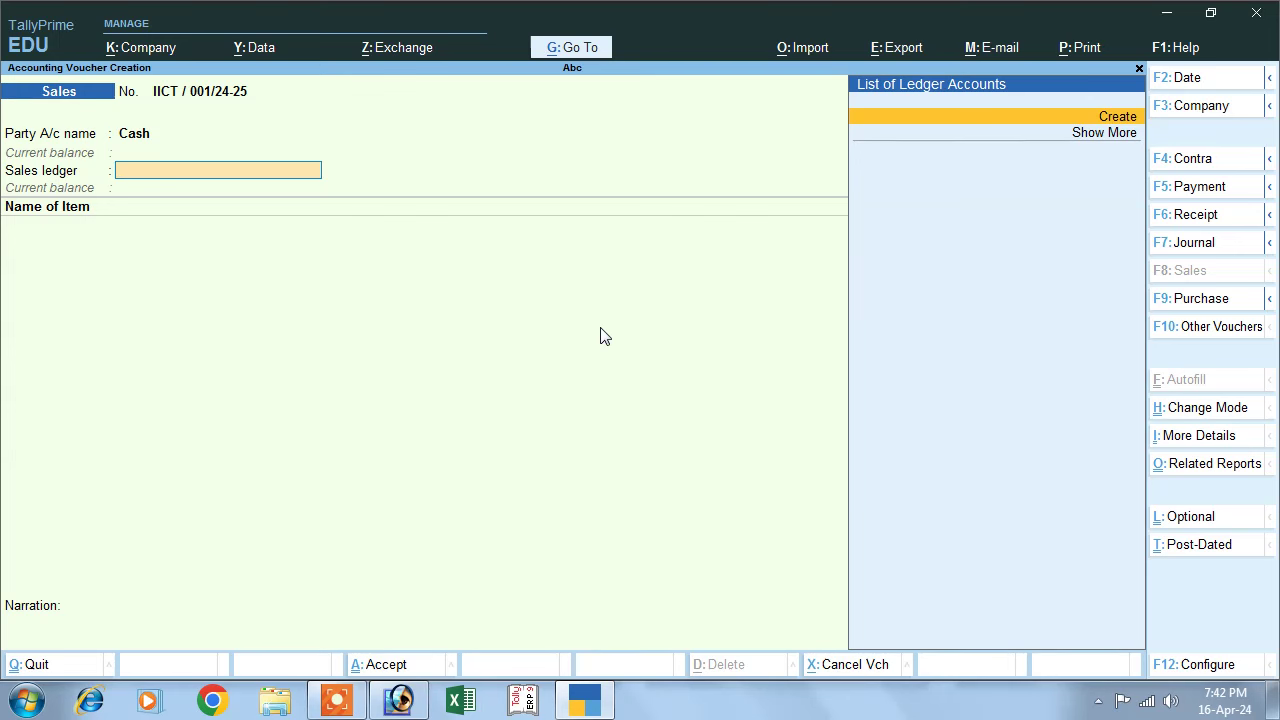
Create a ledger named SALES under Sales Accounts, with ledger type Not Applicable, as the voucher's sales ledger.
key(Return)
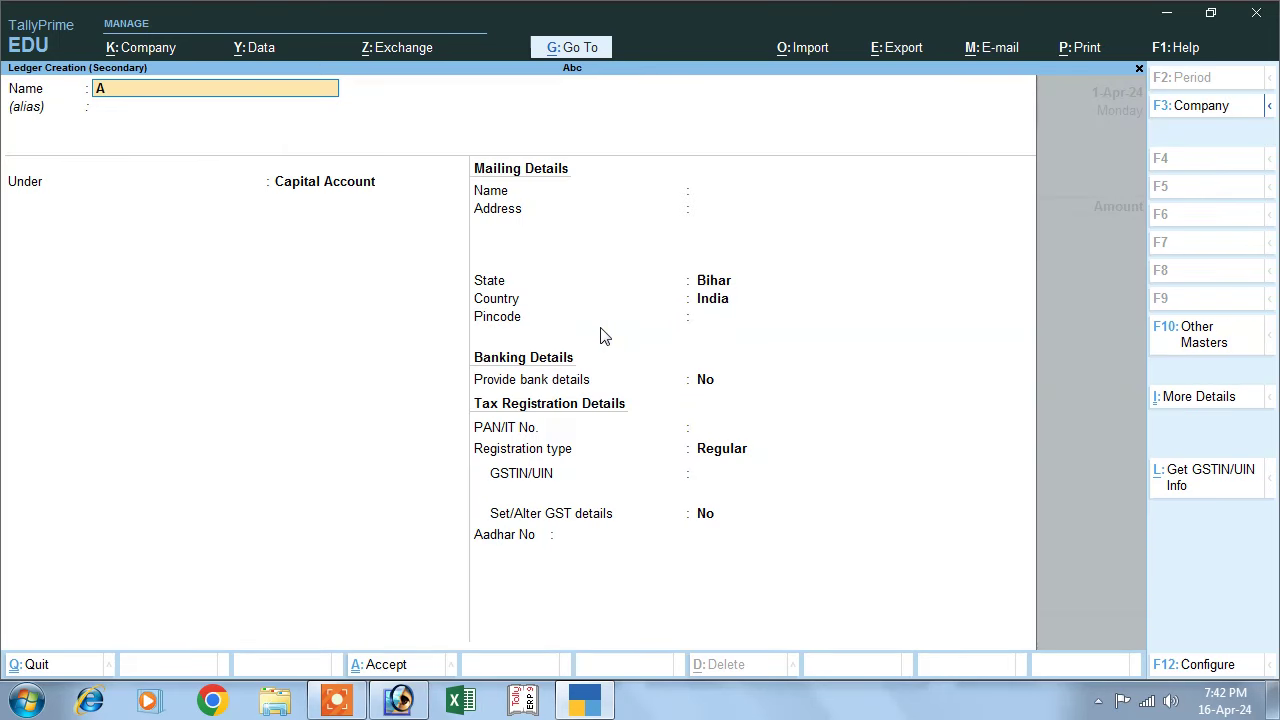
text(SALES)
key(Return)
key(Return)
text(Sa)
key(Return)
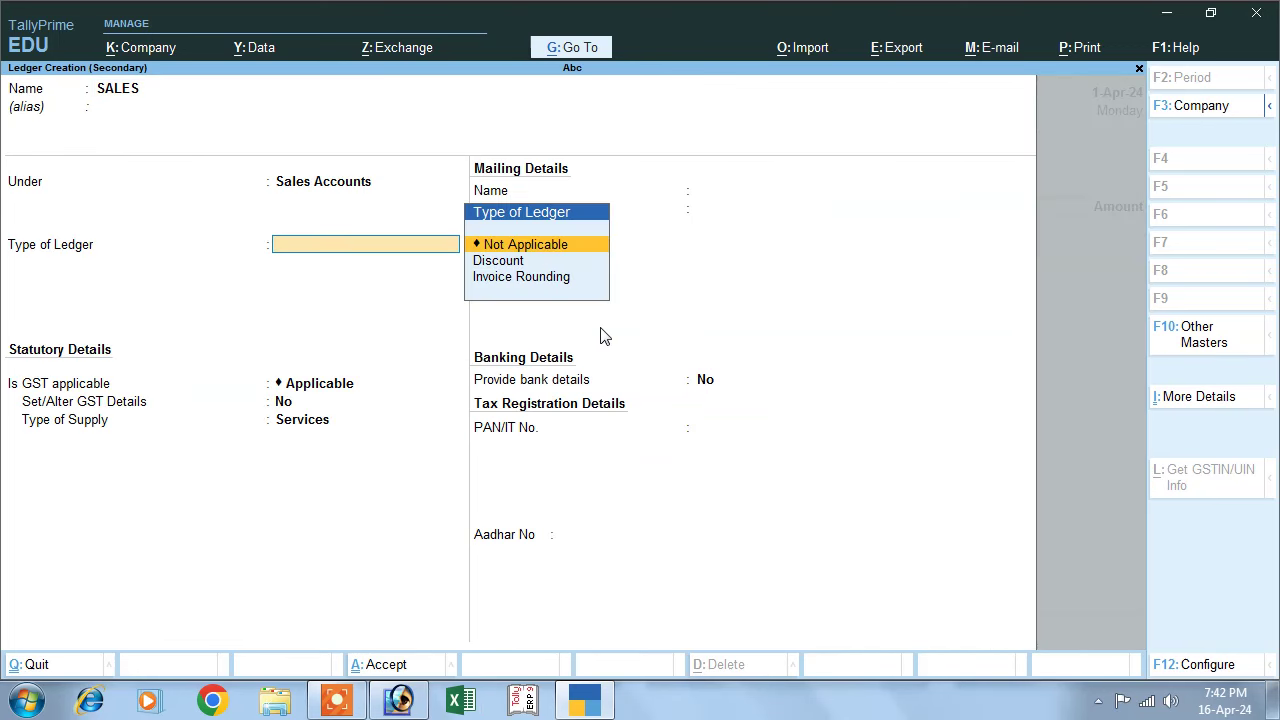
key(Return)
key(Return)
key(Return)
key(Return)
key(Return)
key(Return)
key(Return)
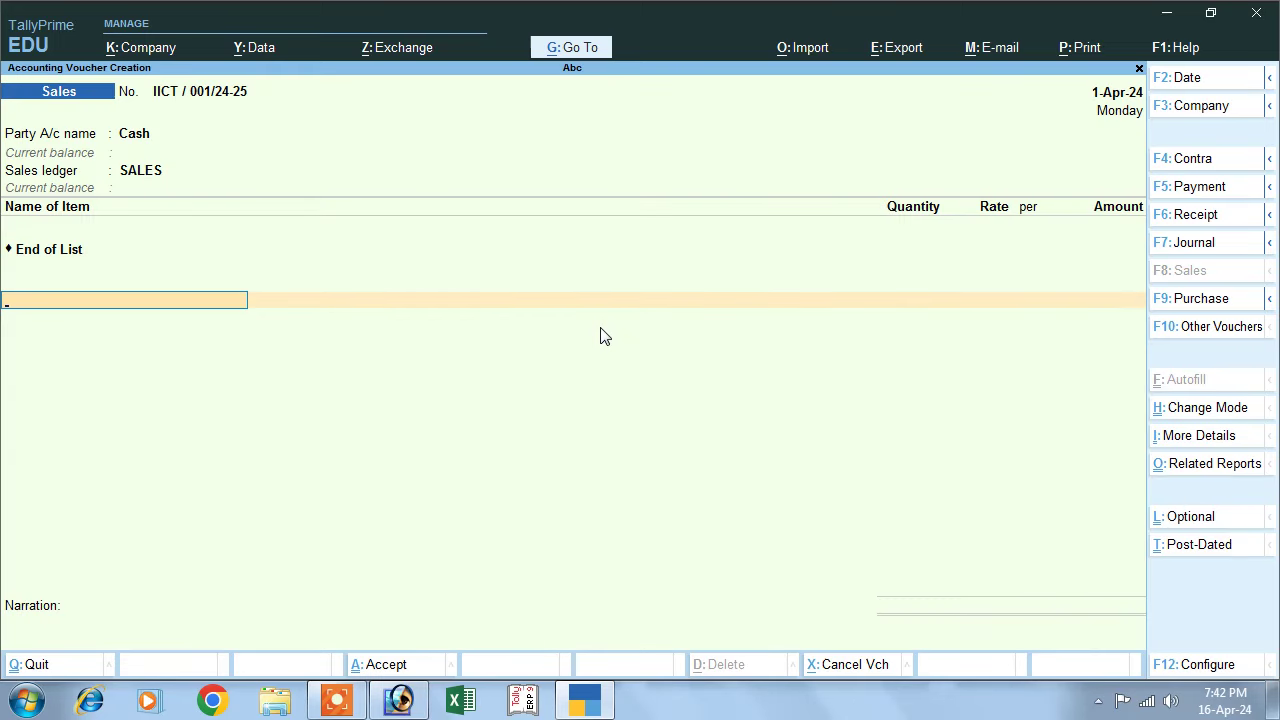
Start a new stock item named MOUSE under Primary from the voucher's first item line.
key(Up)
key(Return)
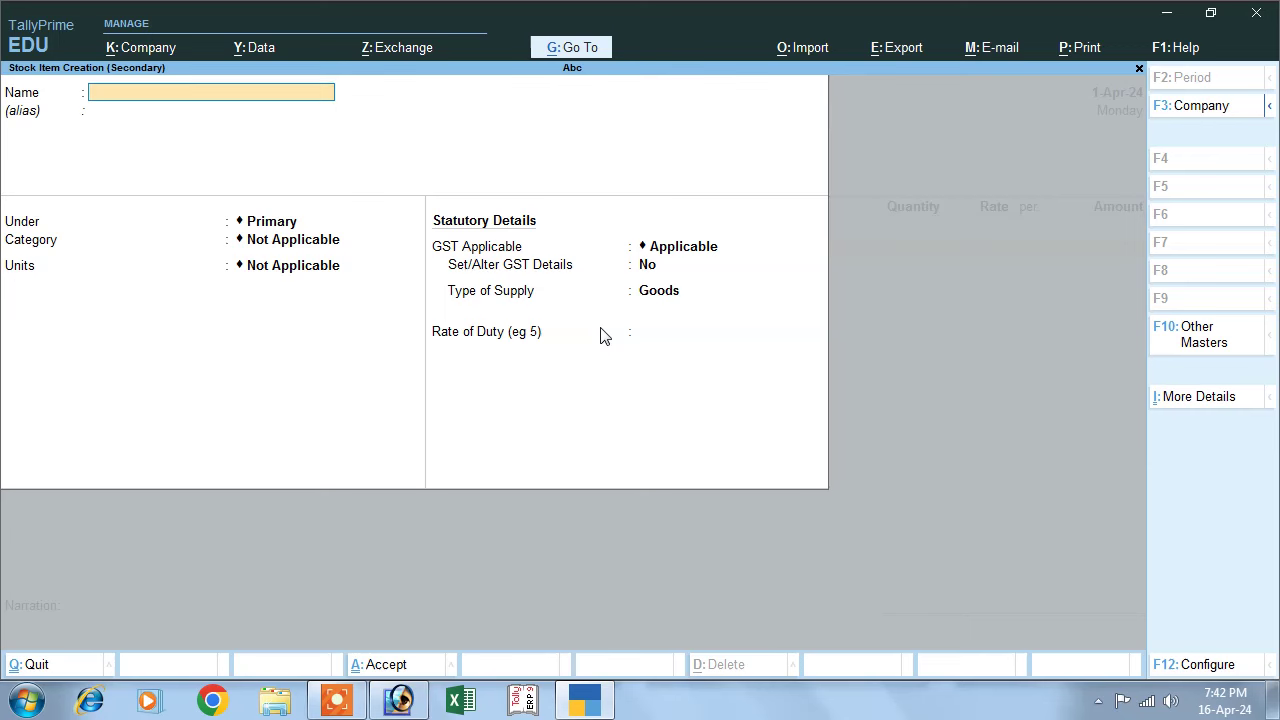
text(MOUSE)
key(Return)
key(Return)
key(Return)
key(Up)
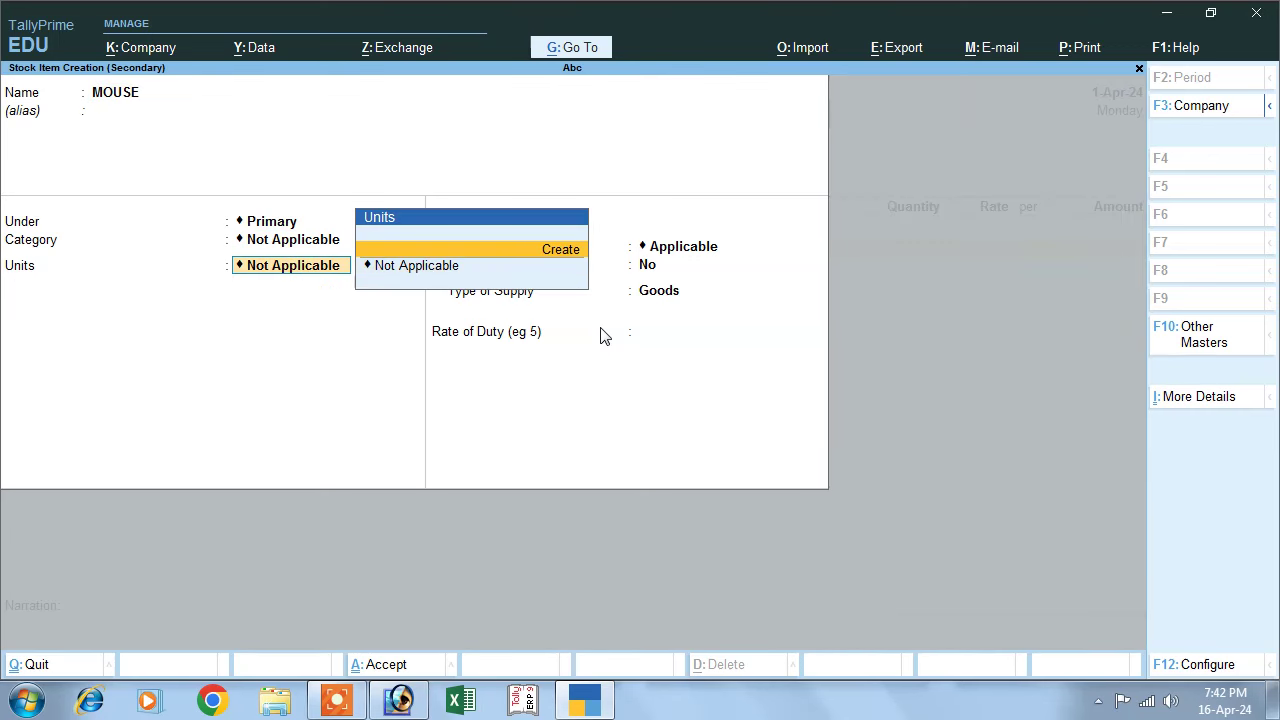
Create the simple unit PCS with formal name PIECES for the MOUSE item, and save the stock item.
key(Return)
text(PCS)
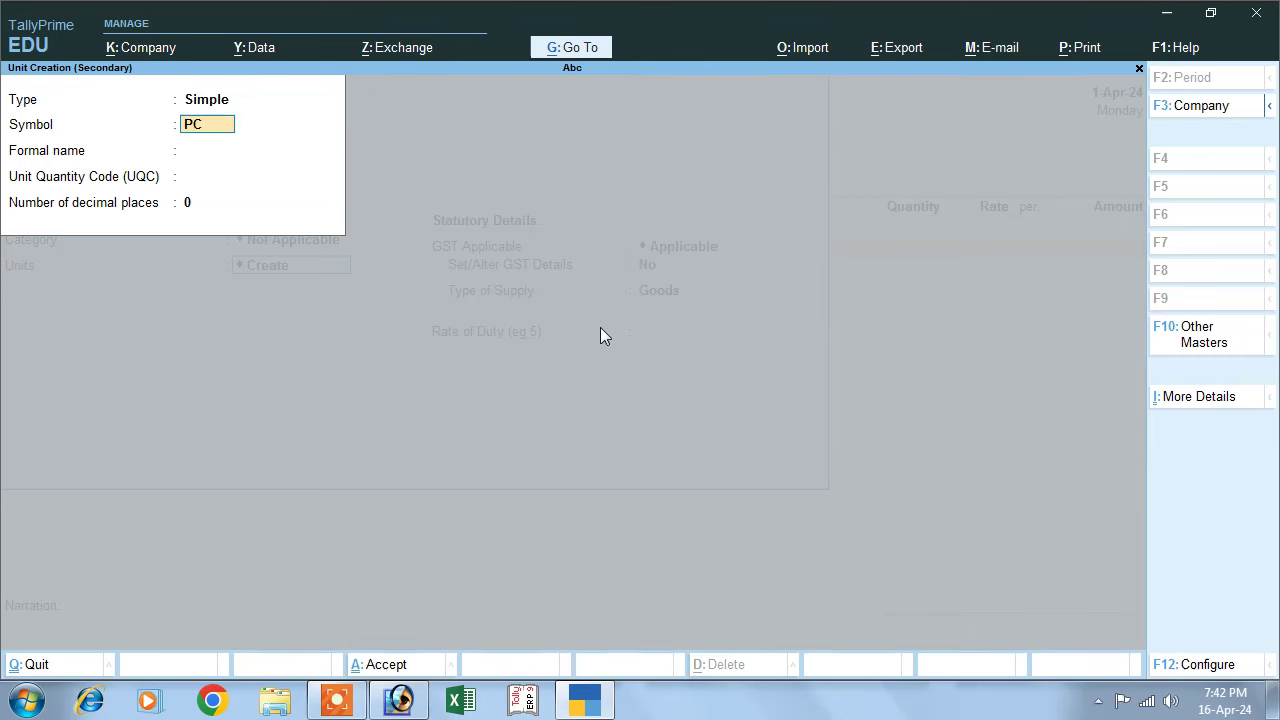
key(Return)
text(PIEC)
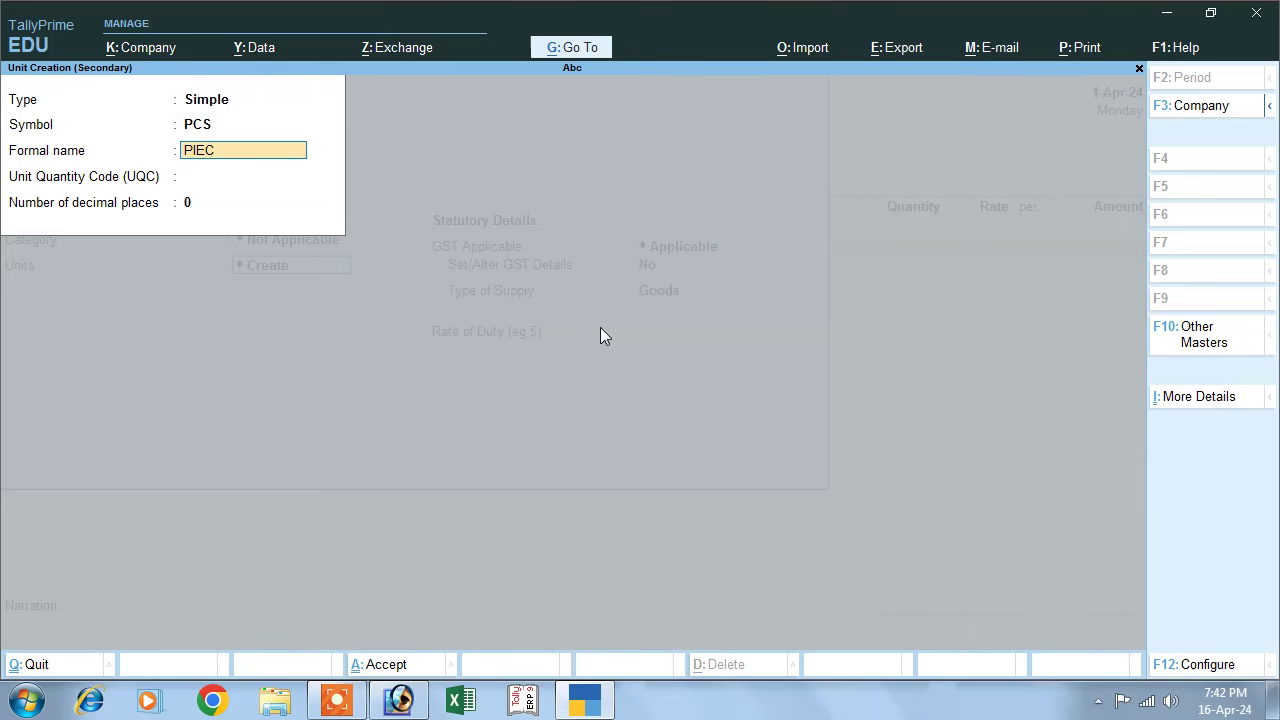
text(ES)
key(Return)
key(Return)
key(Return)
key(Return)
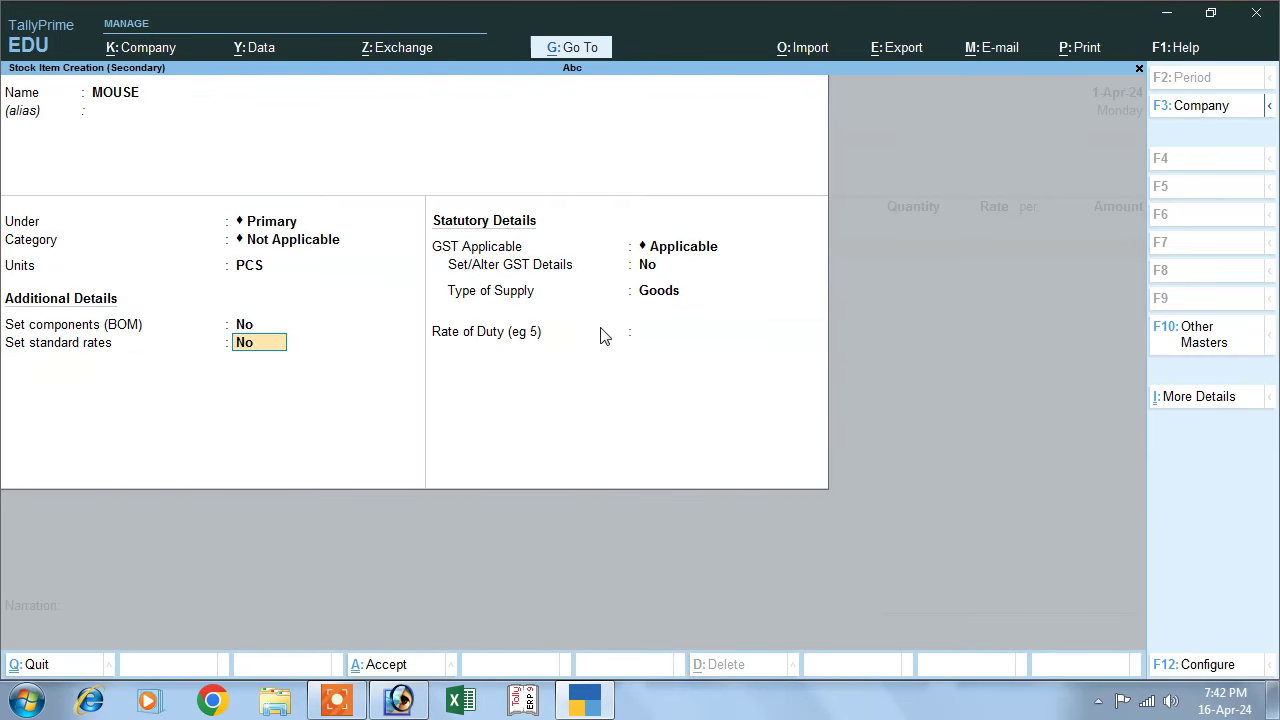
key(Return)
key(Return)
key(Return)
Enter 100 PCS of MOUSE at a rate of 200, end the item list, and leave the narration blank.
text(100)
key(Return)
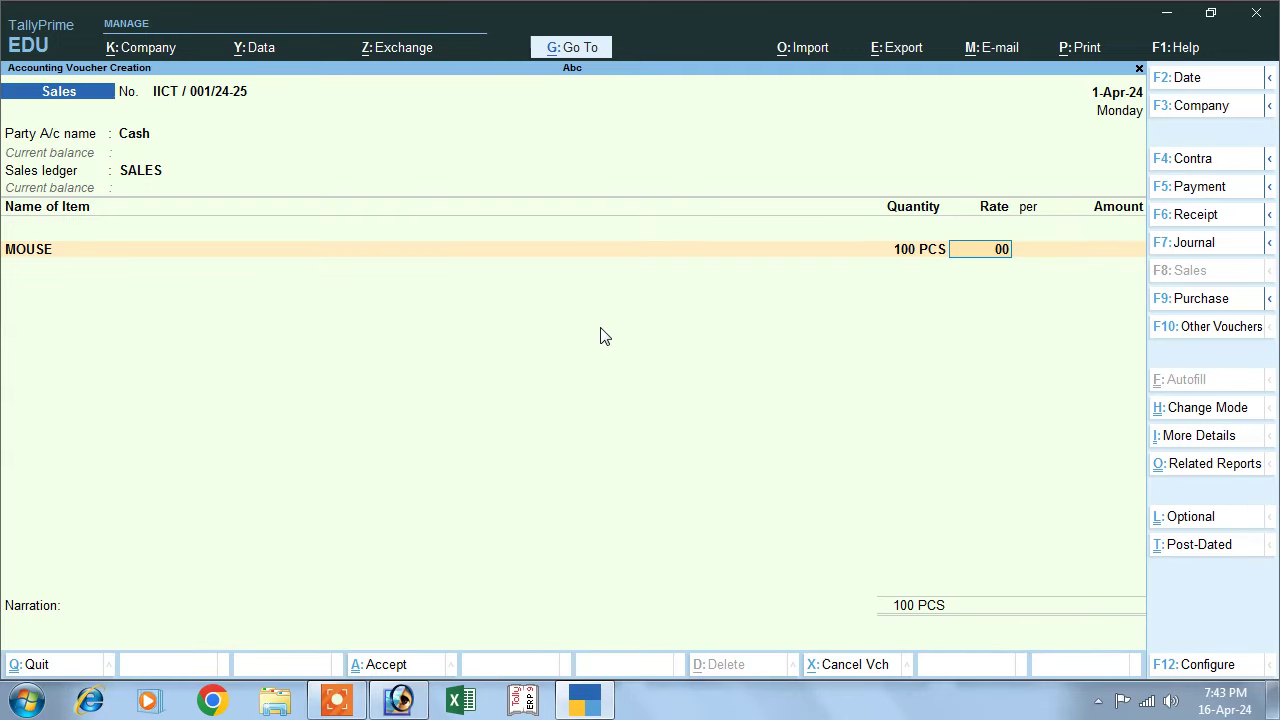
key(BackSpace)
text(200)
key(Return)
key(Return)
key(Return)
key(Return)
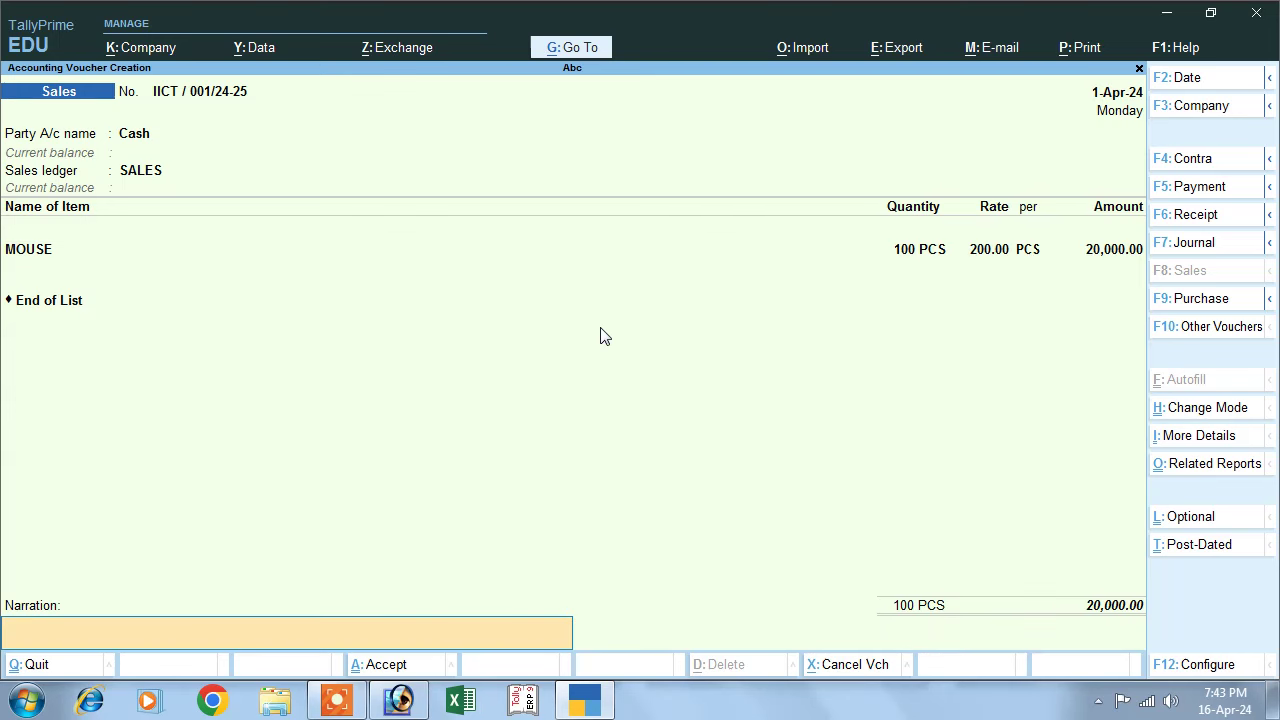
key(Return)
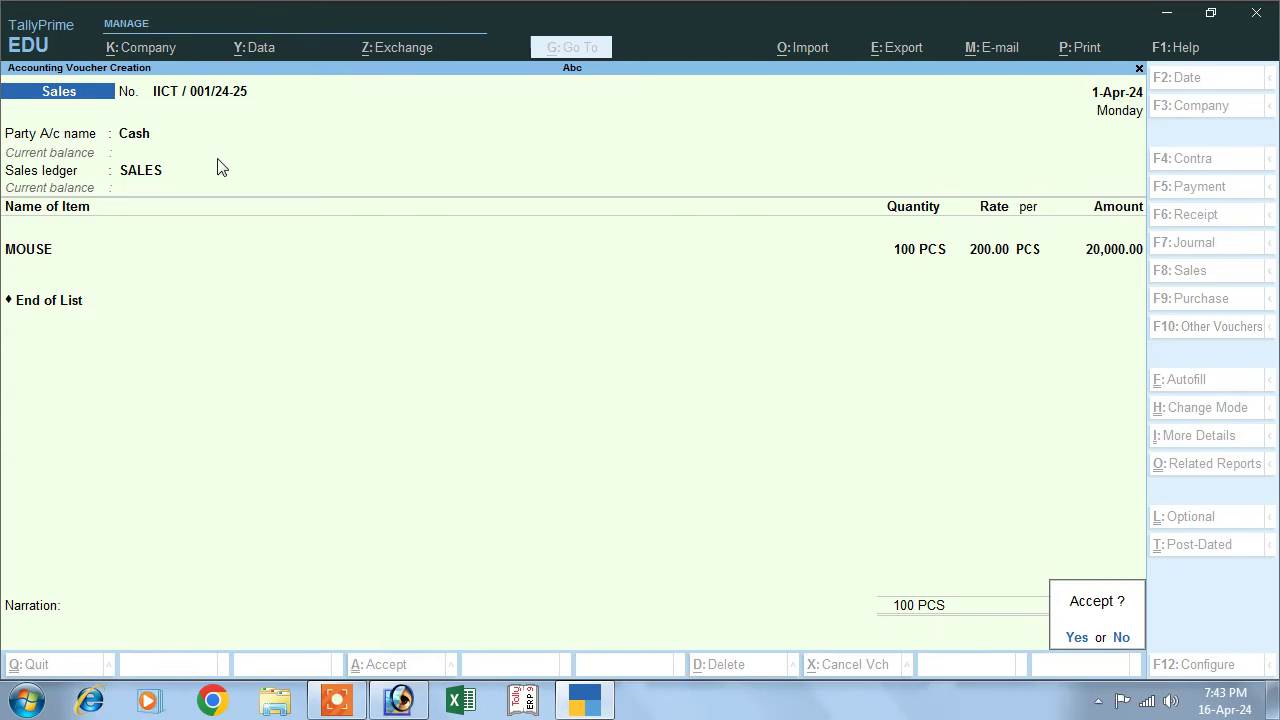
Accept the sales voucher, leave voucher creation, and reopen the saved Cash sales entry from the Day Book.
key(Return)
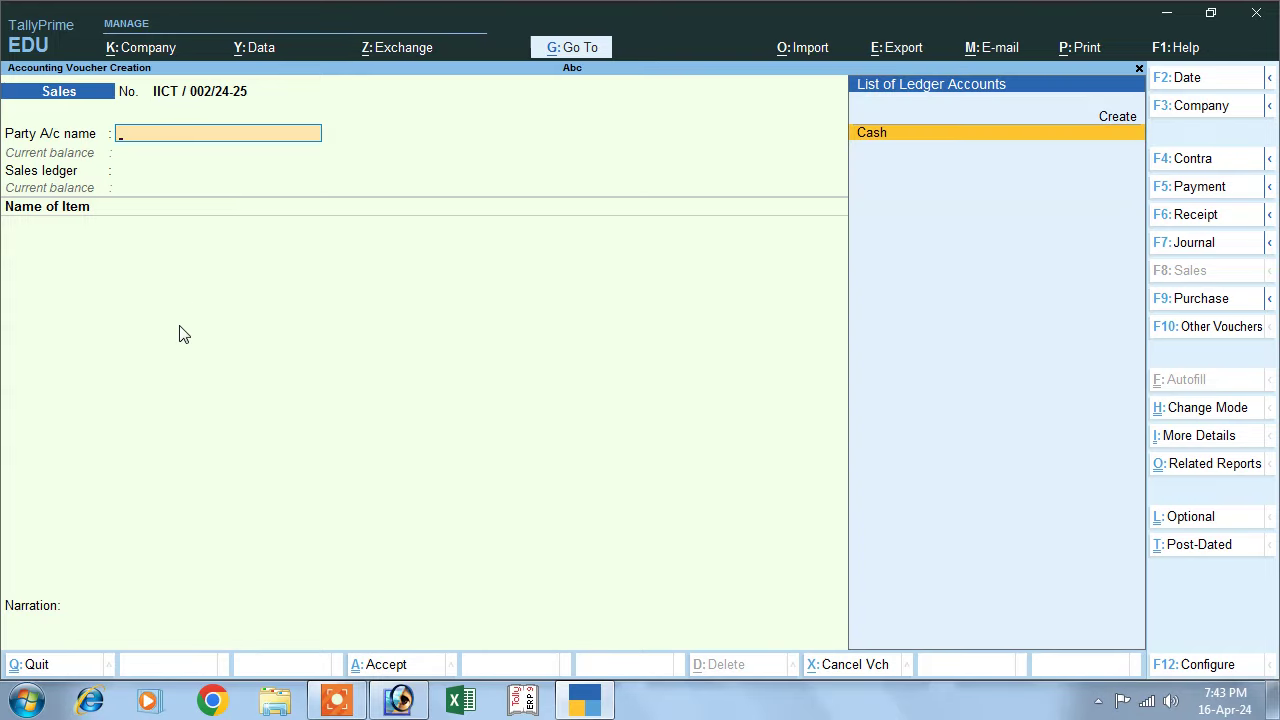
key(Escape)
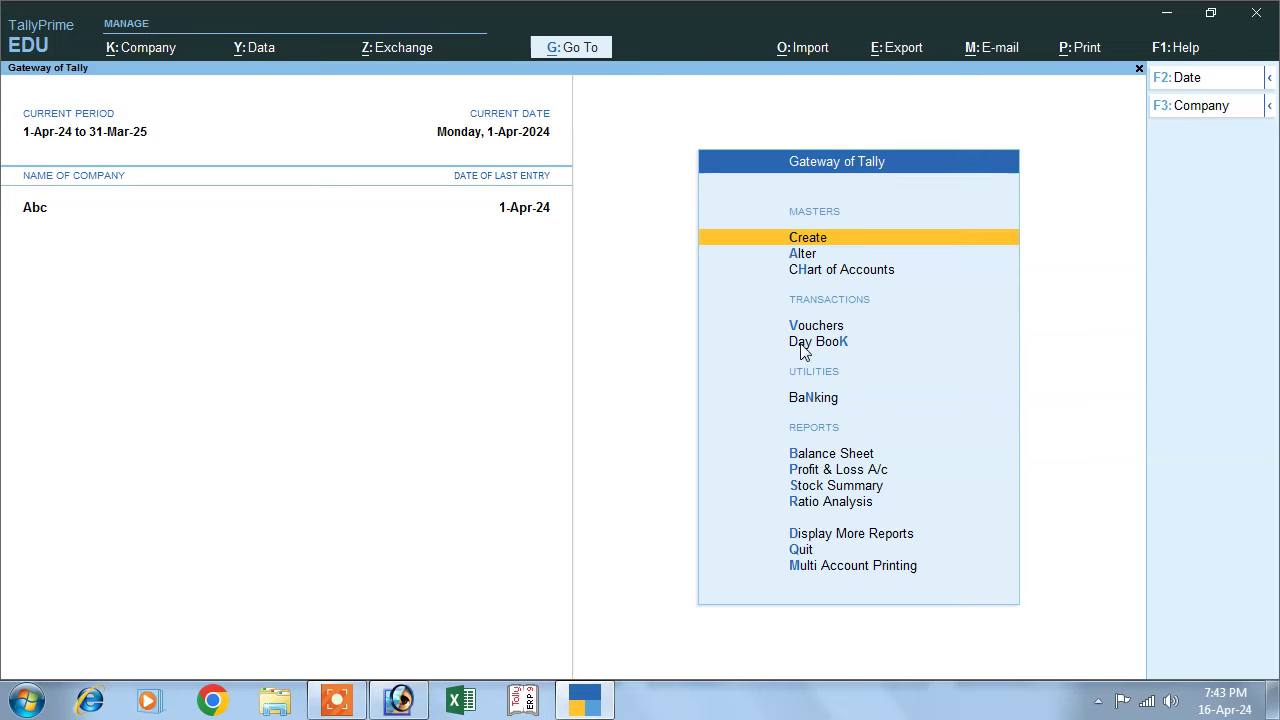
click(806, 341)
click(664, 176)
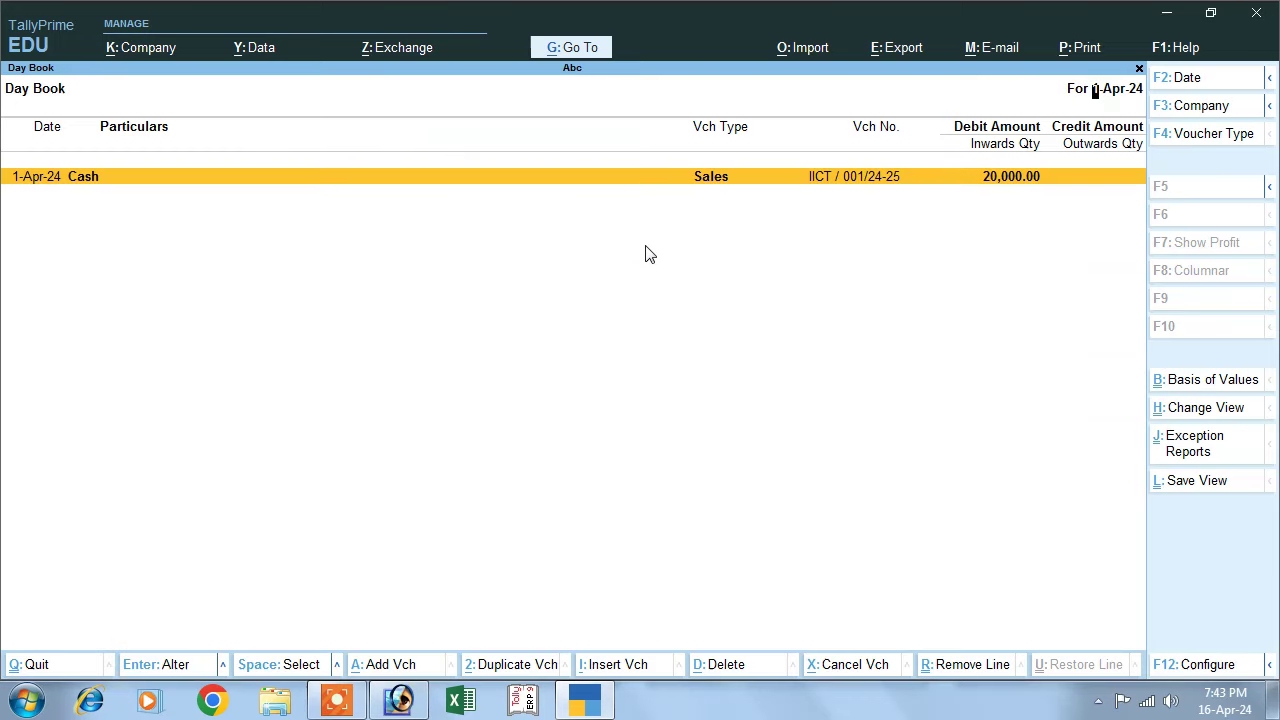
key(Return)
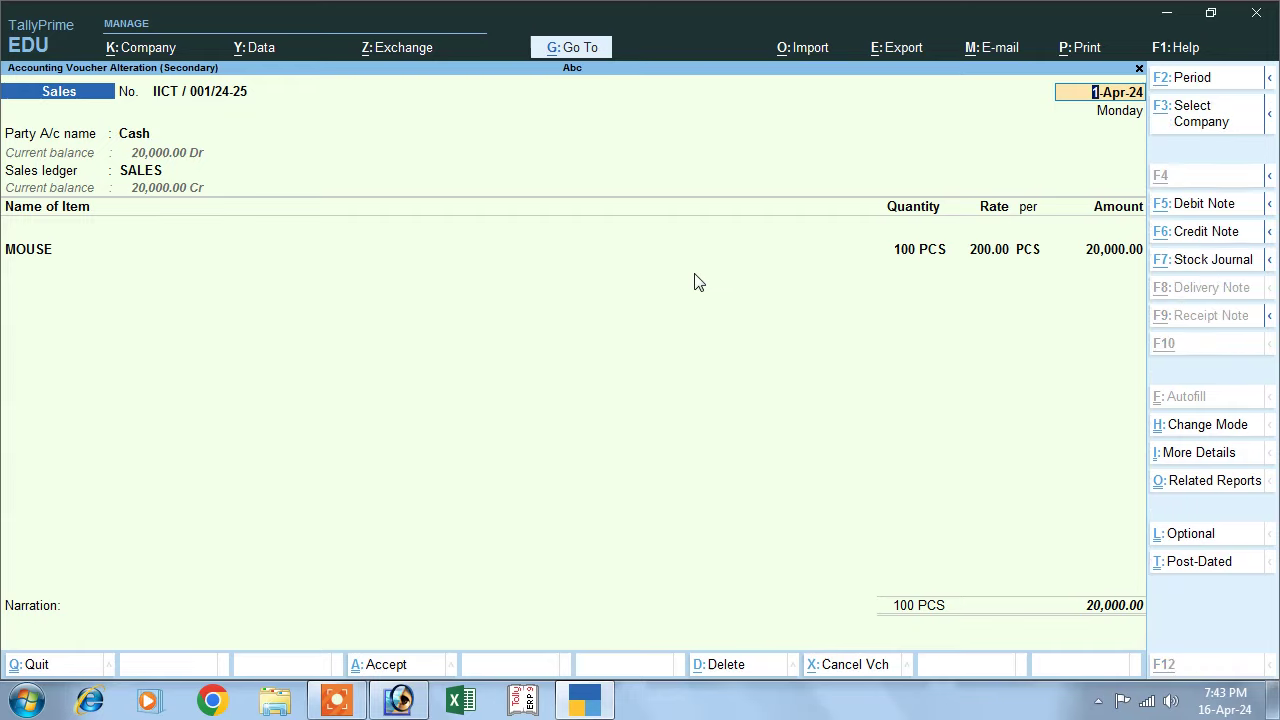
Preview the sales voucher's printed invoice, zoom in, and examine the page from the invoice number to the signature area.
key(alt+p)
click(1090, 112)
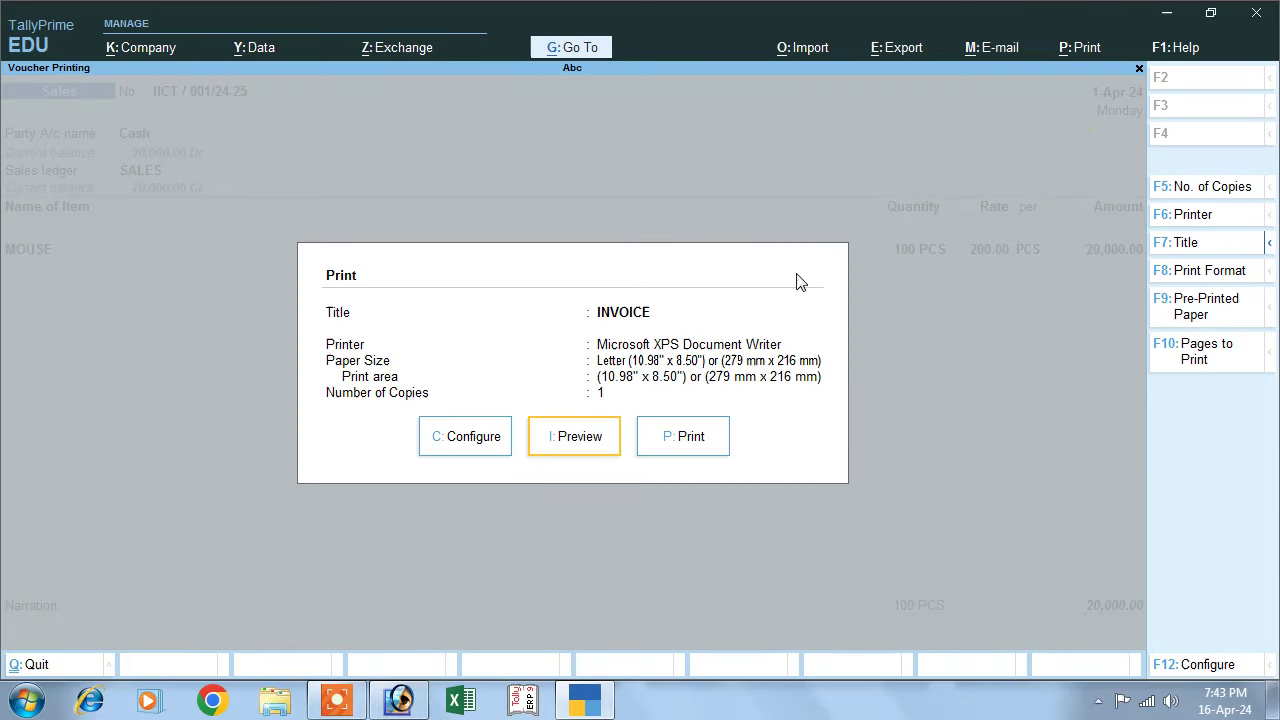
click(557, 452)
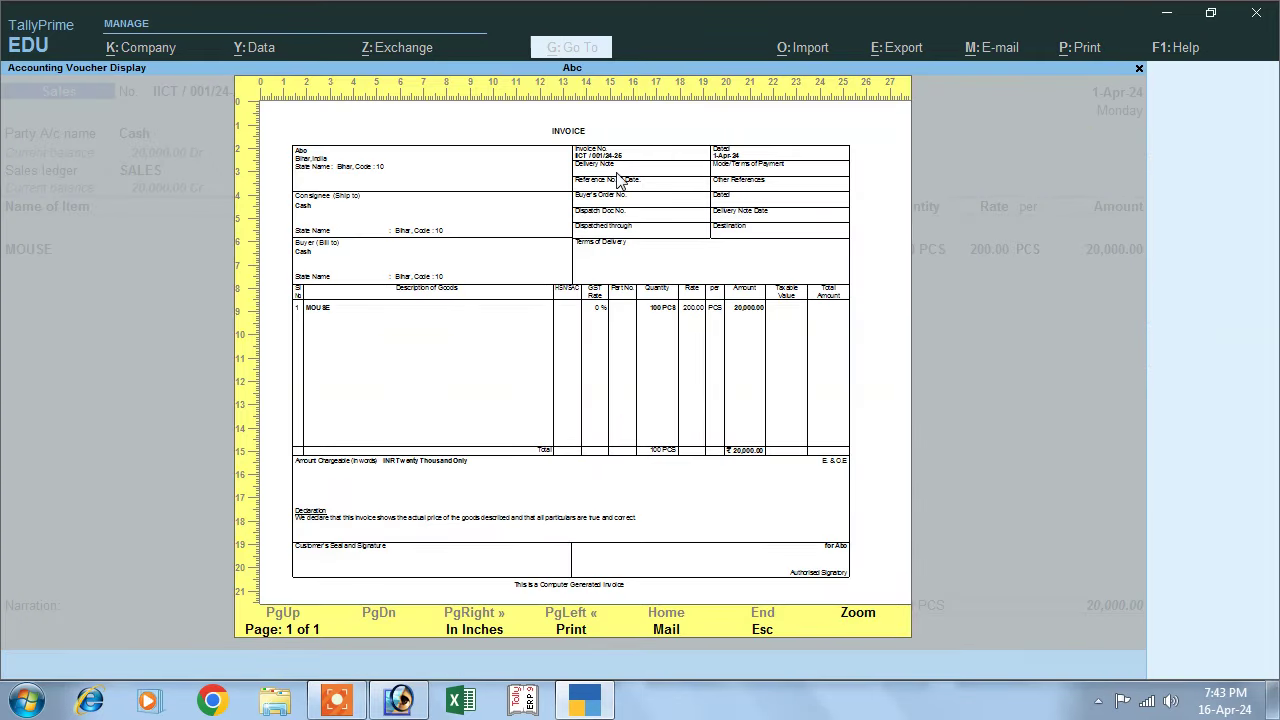
click(858, 616)
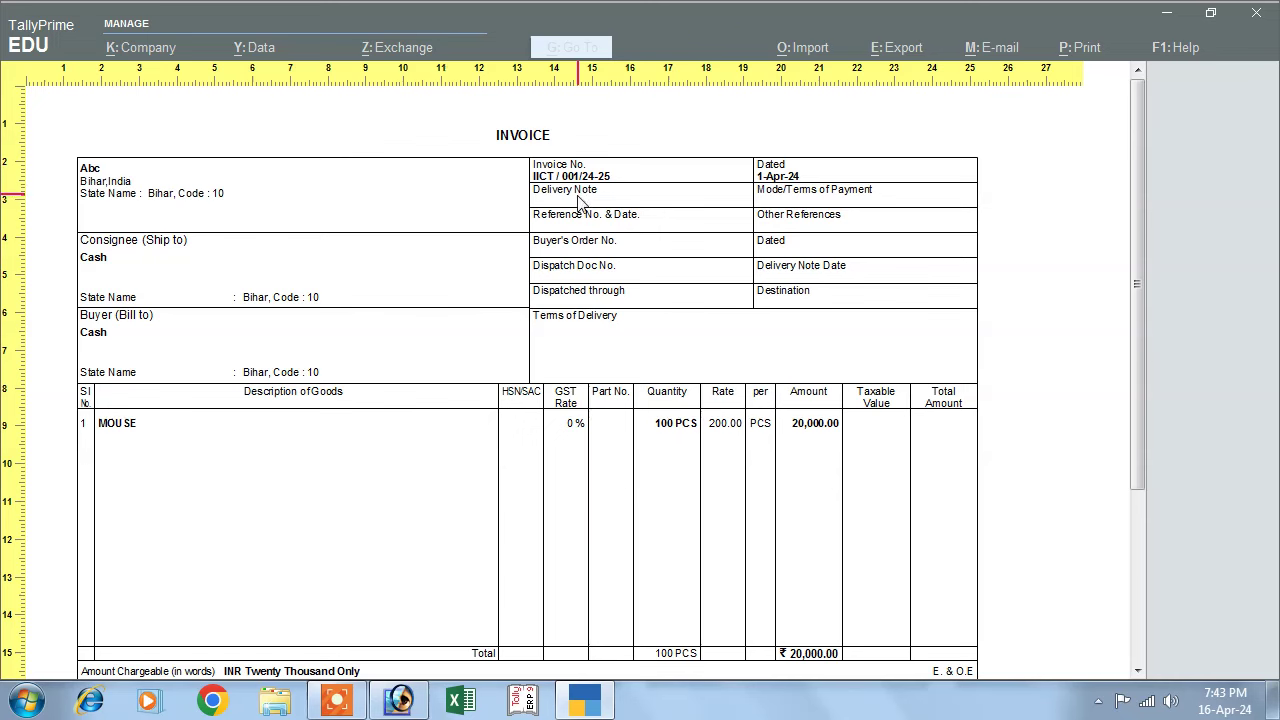
scroll(444, 425, down, 2)
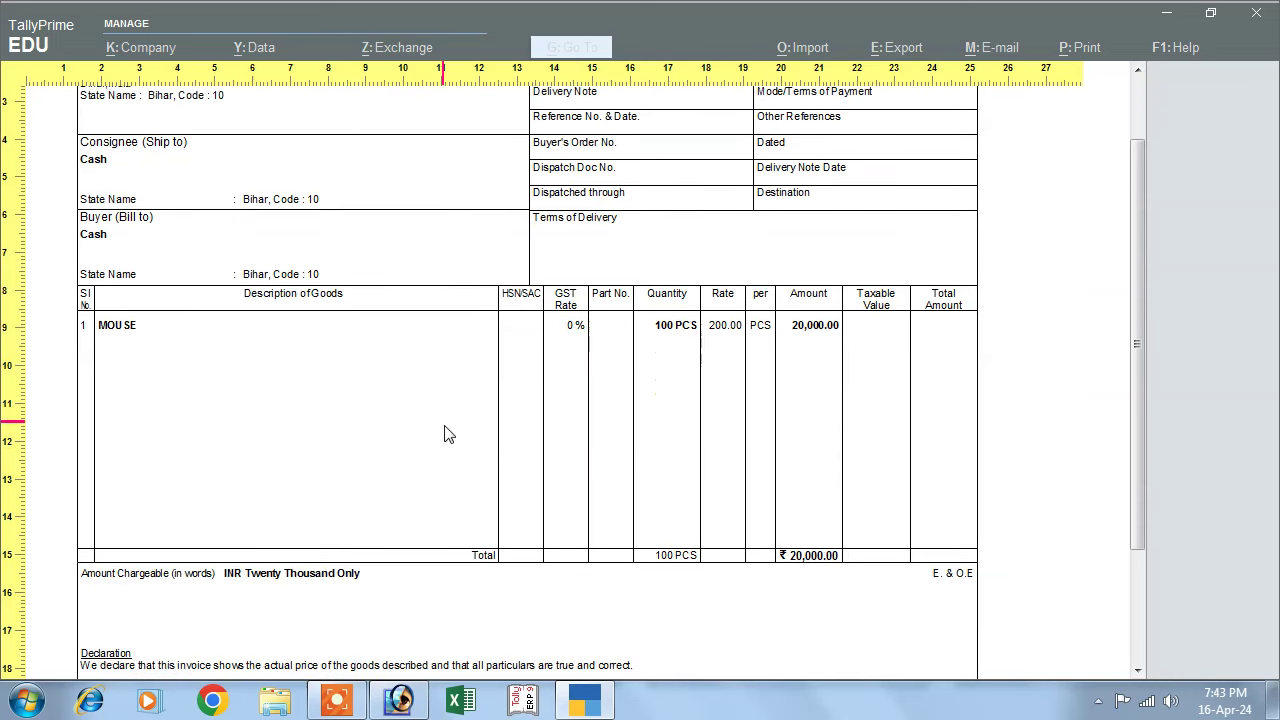
scroll(444, 425, down, 3)
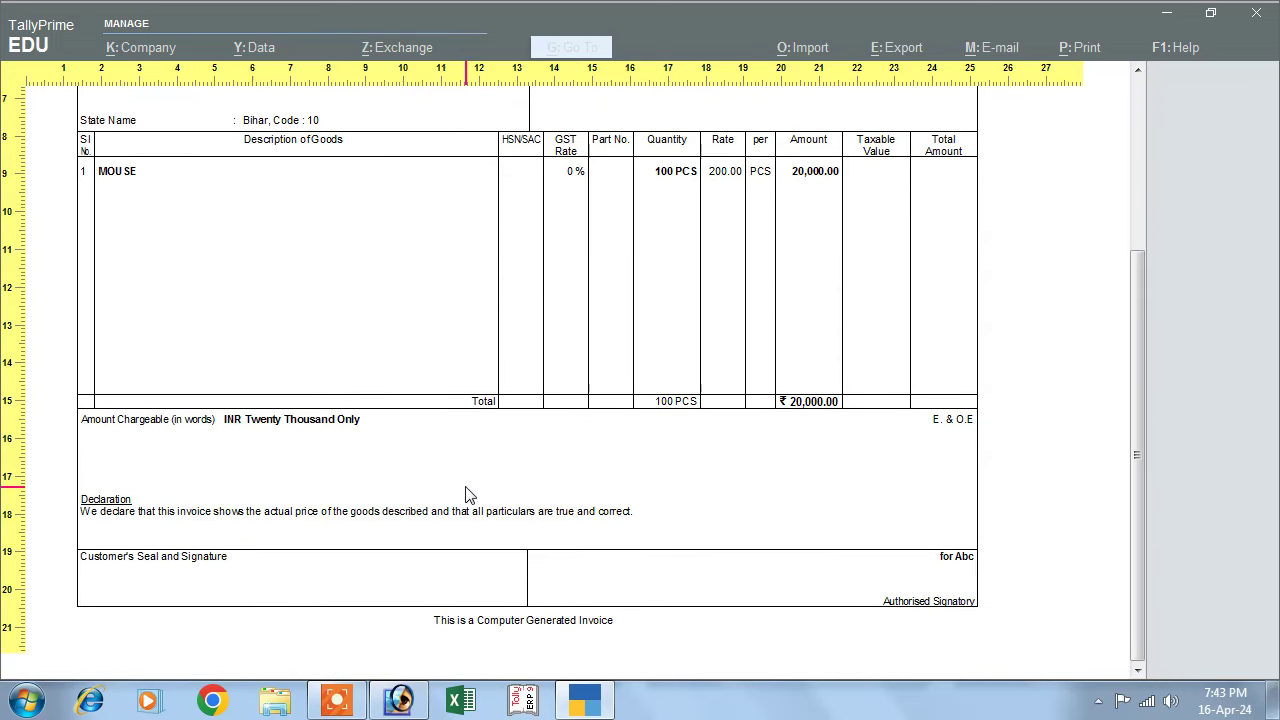
scroll(465, 495, up, 4)
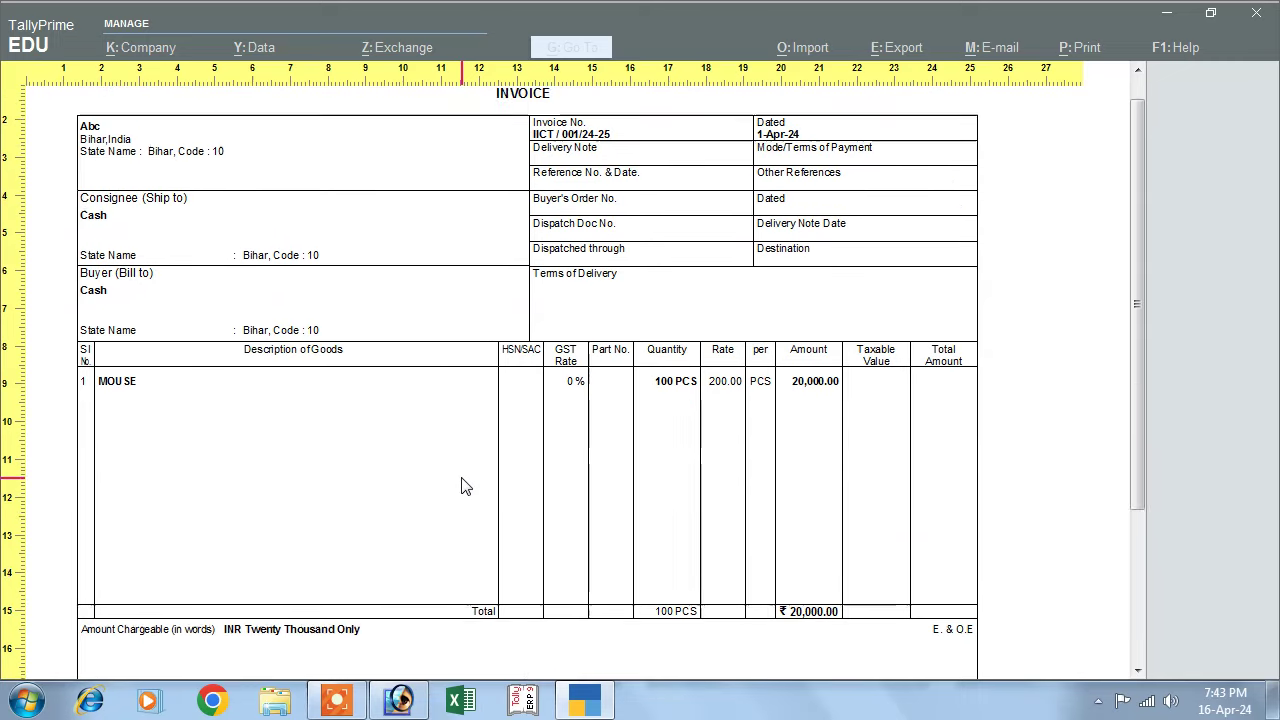
scroll(465, 487, up, 1)
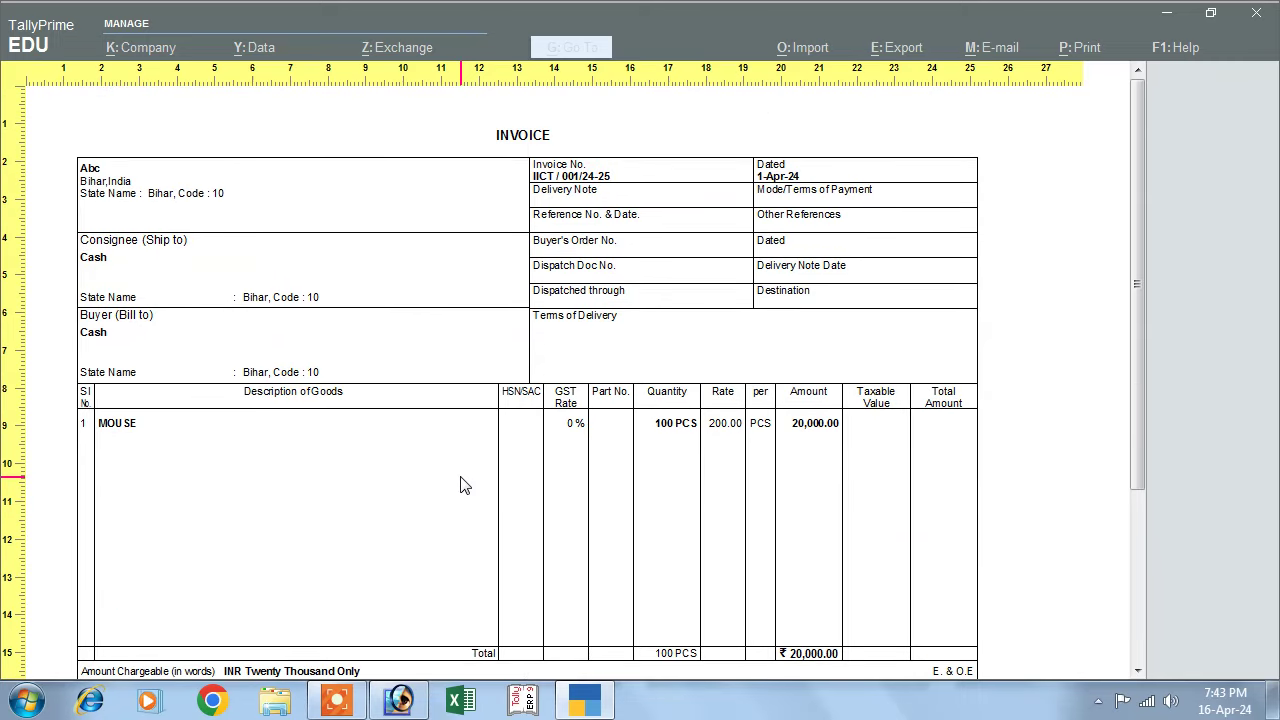